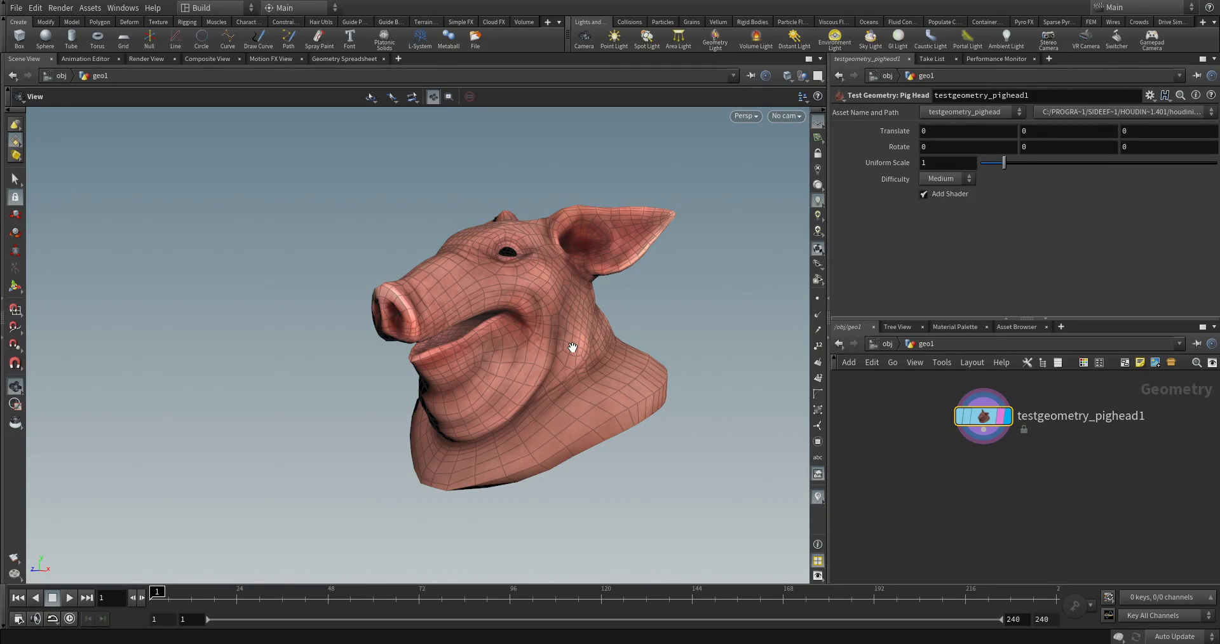
# Search Windows for 'zbrush' and launch ZBrush 2021 beside the pig head scene
pyautogui.moveTo(572, 347)
pyautogui.mouseDown()
pyautogui.moveTo(552, 355)
pyautogui.moveTo(594, 362)
pyautogui.mouseUp()
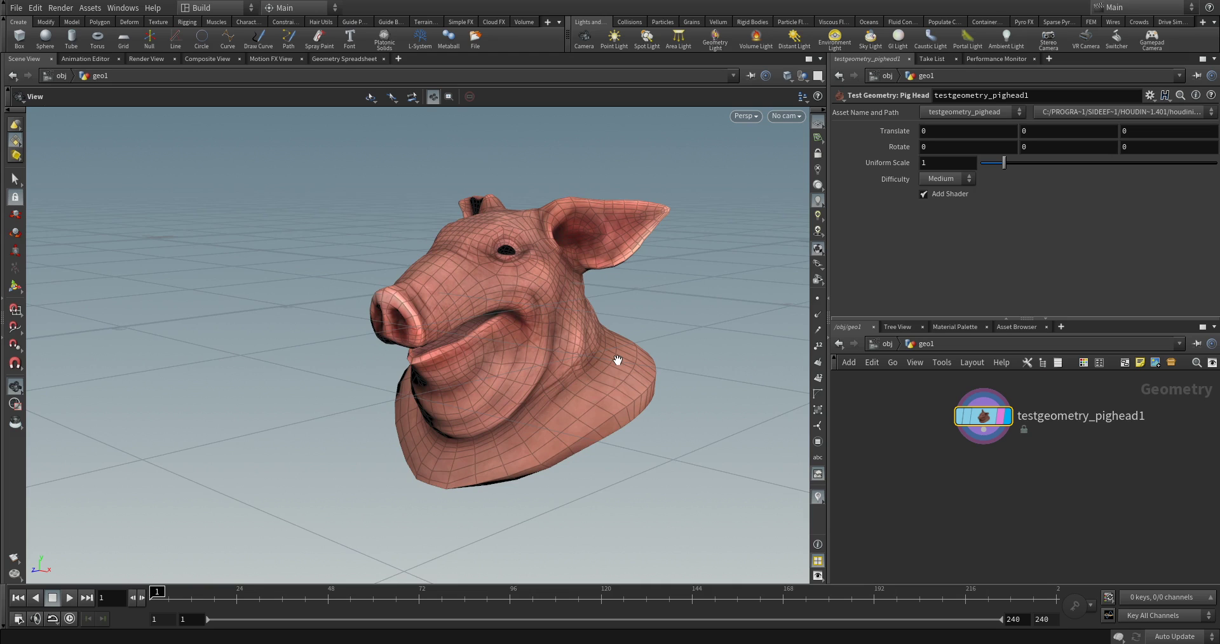
pyautogui.press('super')
pyautogui.write('zrus')
pyautogui.press('BackSpace')
pyautogui.press('BackSpace')
pyautogui.write('brus')
pyautogui.click(115, 315)
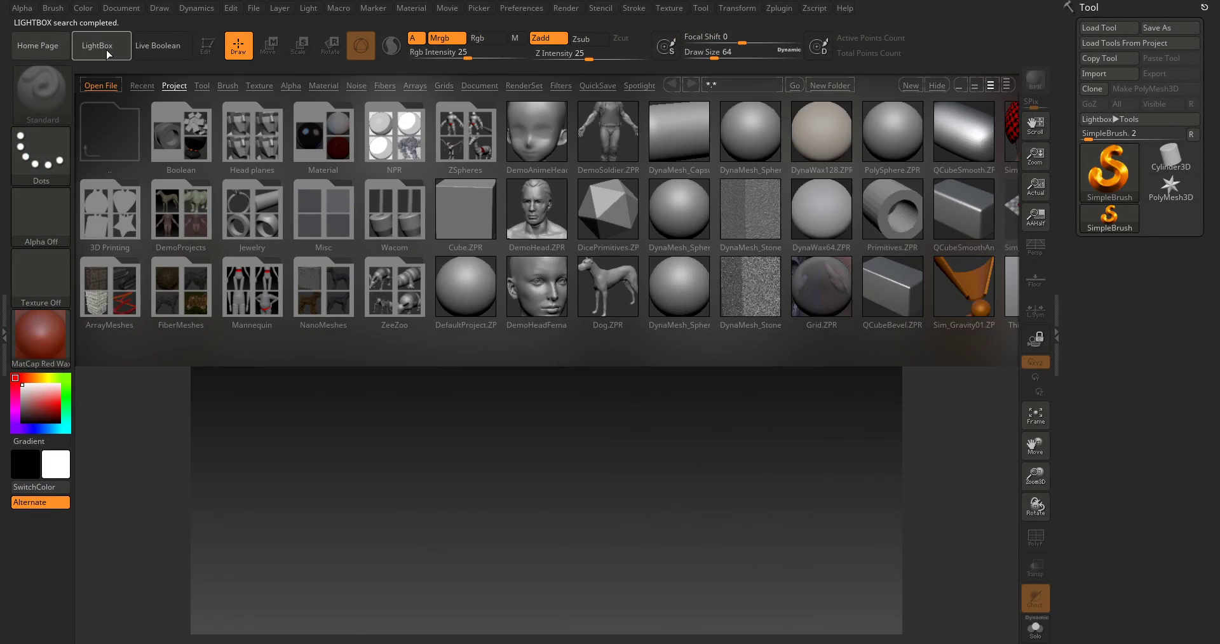
# Load the Kotelnikoff Earthquake project from LightBox's DemoProjects folder
pyautogui.click(181, 221)
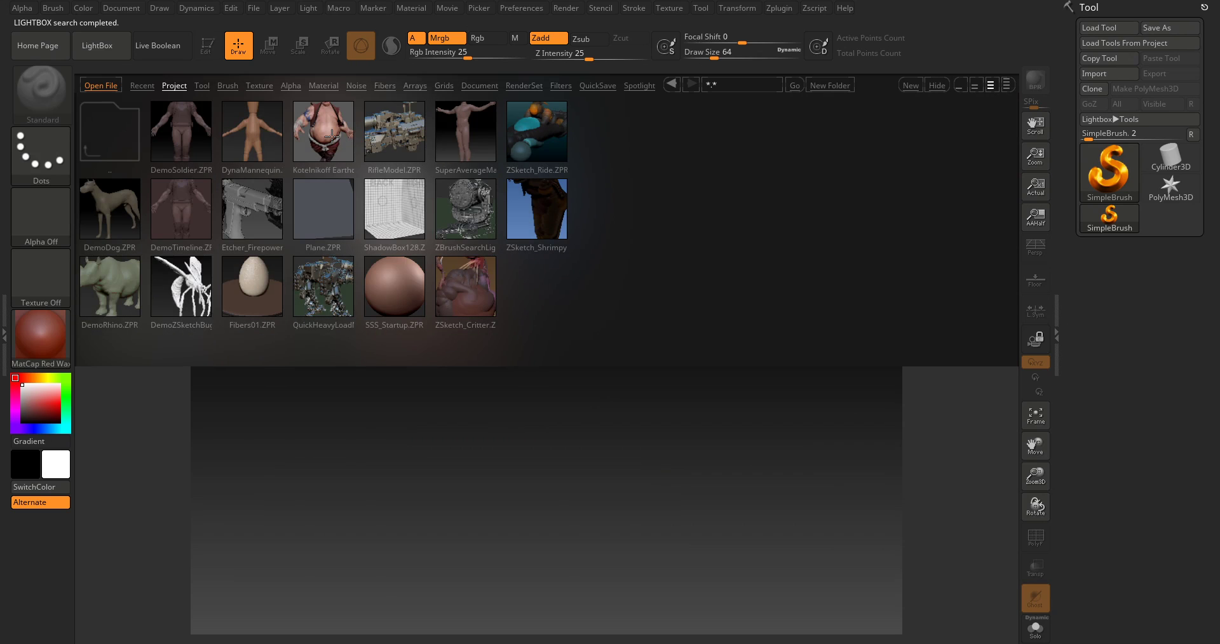
pyautogui.doubleClick(332, 136)
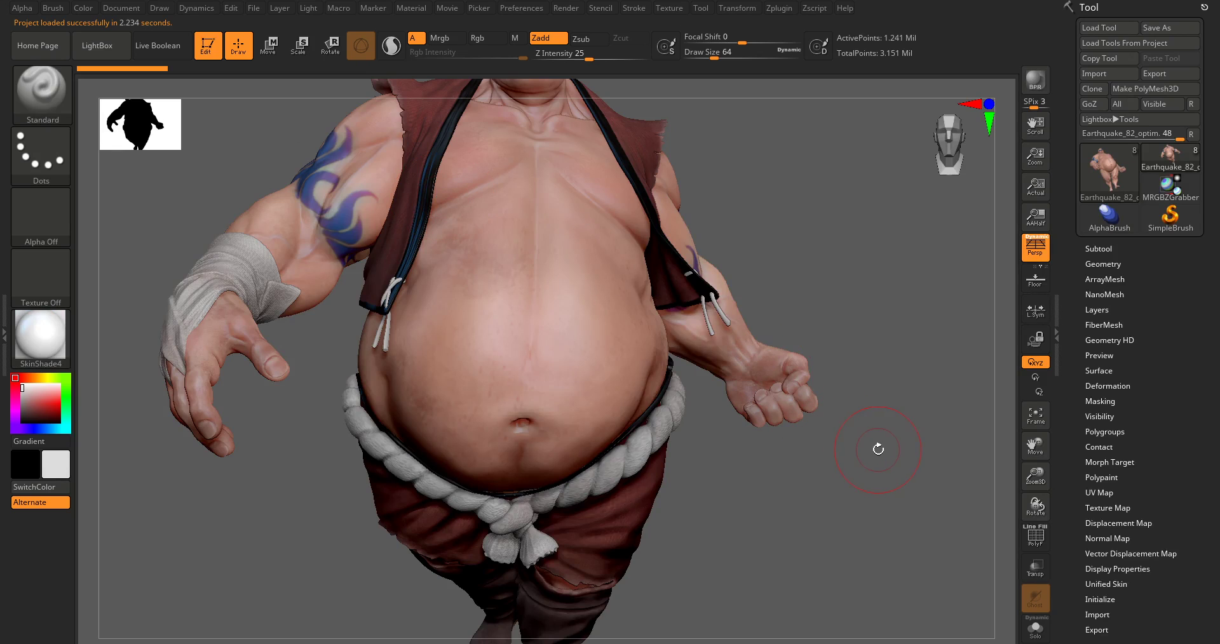
# Frame and rotate the sumo character, then export the current subtool with Tool > GoZ
pyautogui.press('f')
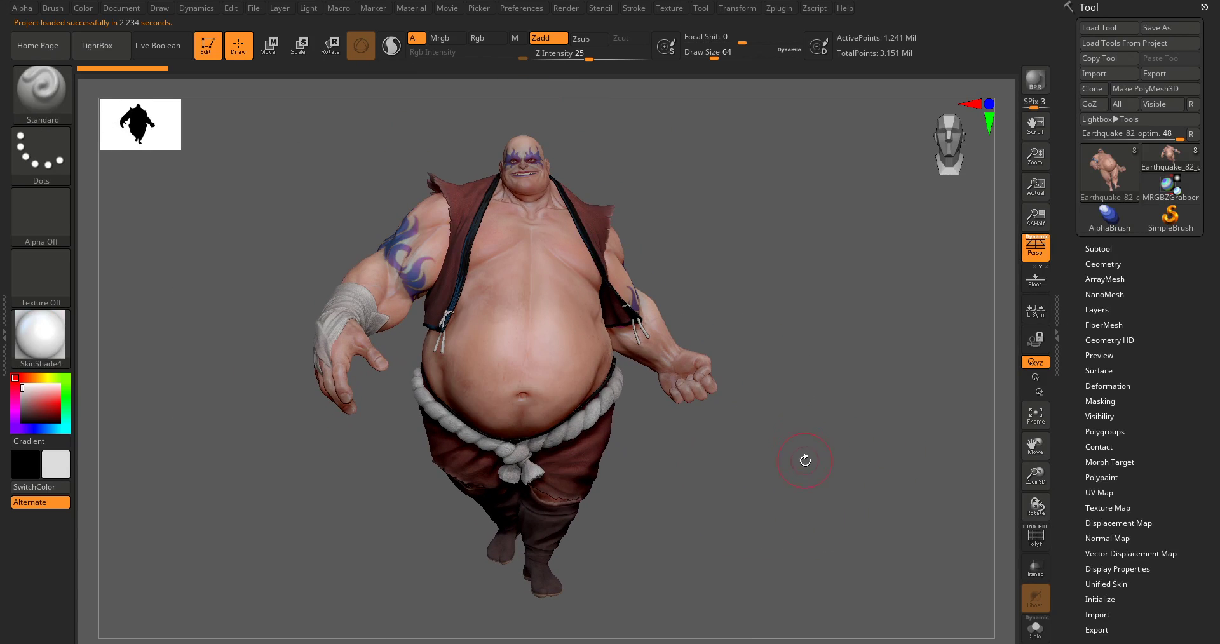
pyautogui.moveTo(776, 484)
pyautogui.mouseDown()
pyautogui.moveTo(694, 486)
pyautogui.moveTo(760, 450)
pyautogui.mouseUp()
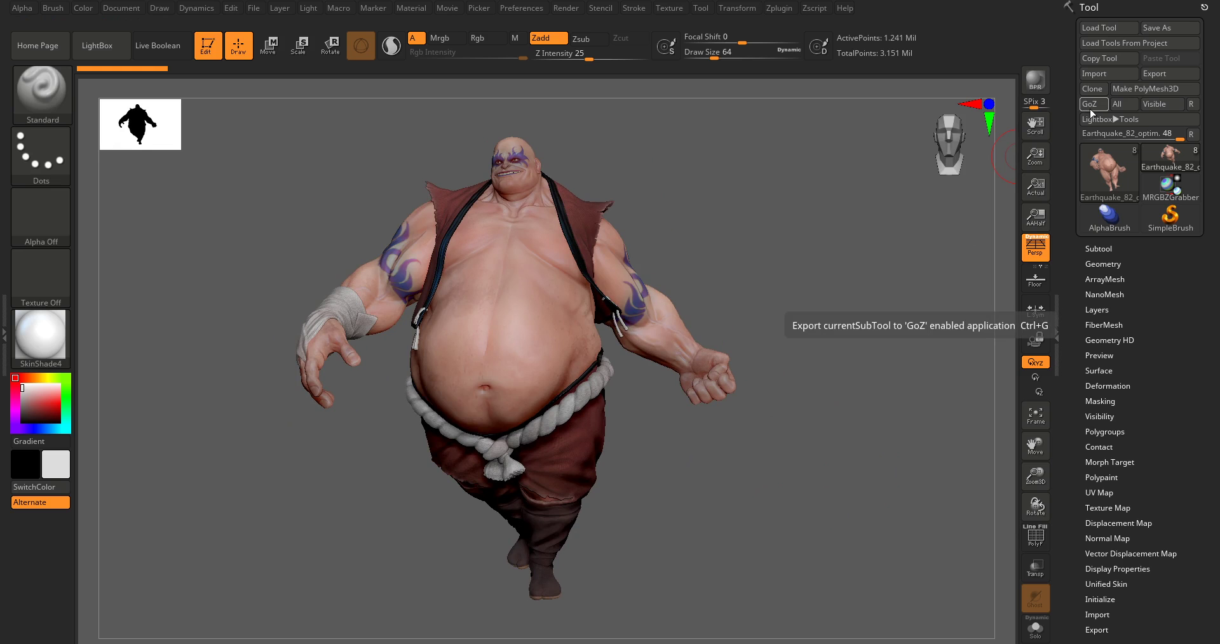
pyautogui.click(1090, 109)
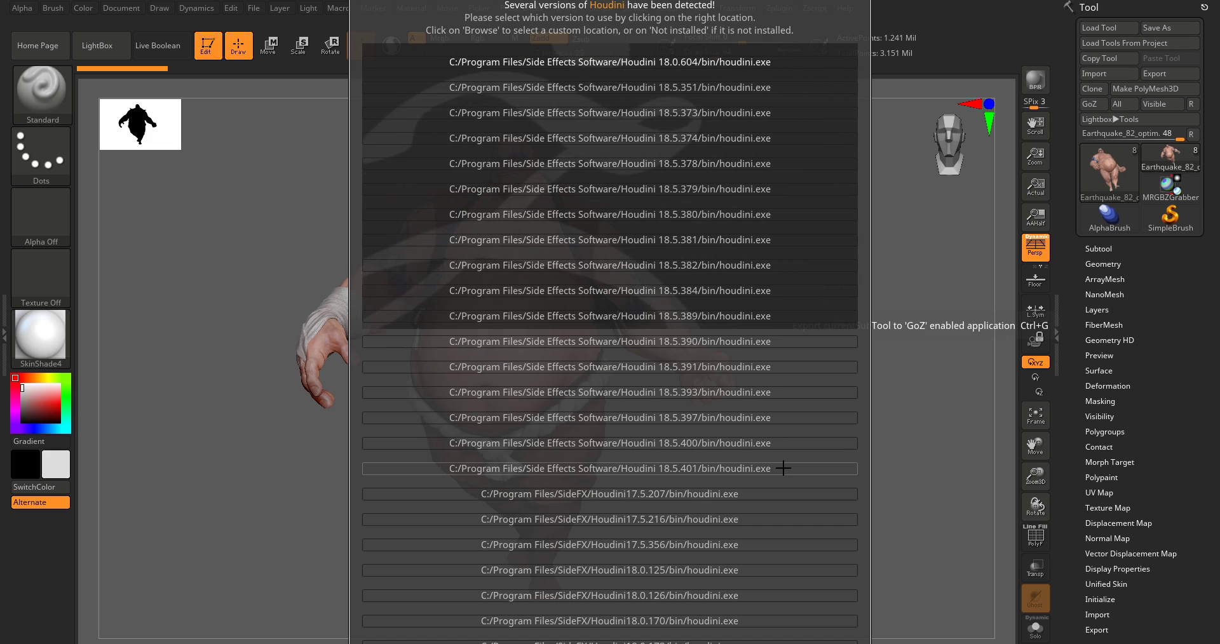
# Choose Houdini 18.5.401 as the GoZ target, then return to Houdini's pig head view
pyautogui.click(740, 470)
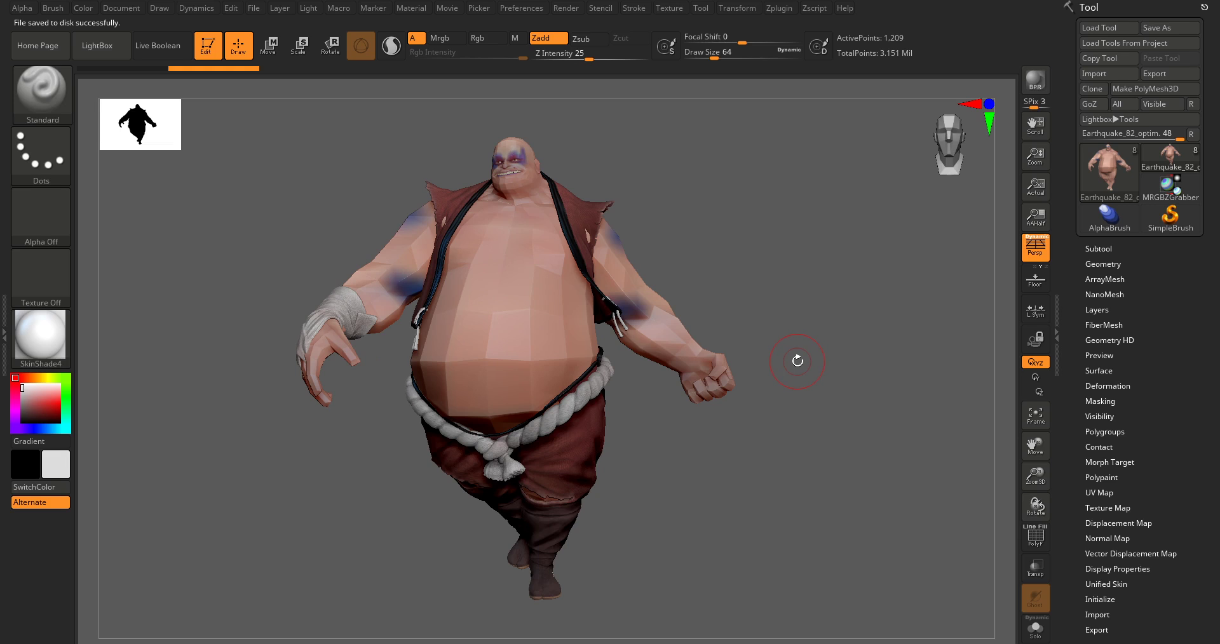
pyautogui.hotkey('alt', 'Tab')
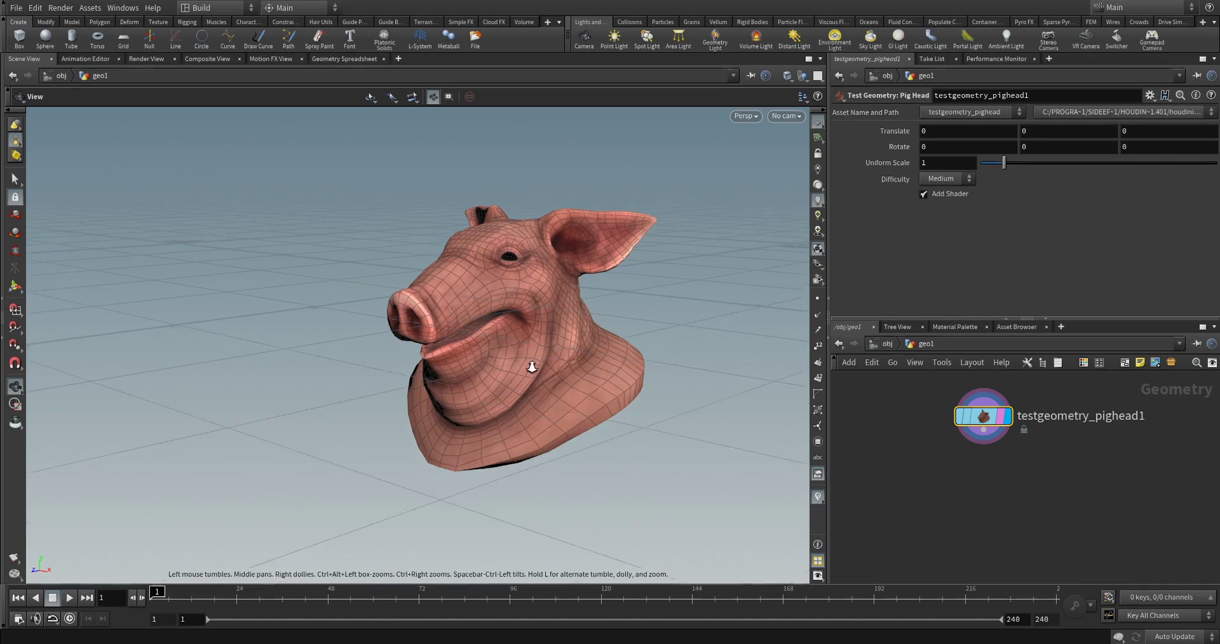
pyautogui.moveTo(532, 367)
pyautogui.mouseDown()
pyautogui.moveTo(558, 353)
pyautogui.moveTo(509, 361)
pyautogui.moveTo(514, 382)
pyautogui.moveTo(604, 371)
pyautogui.moveTo(563, 376)
pyautogui.mouseUp()
pyautogui.moveTo(1112, 479); pyautogui.dragTo(1050, 460, button='middle')
# Add a Labs GoZ Import node and reload it to bring in the ZBrush character
pyautogui.press('Tab')
pyautogui.write('oz')
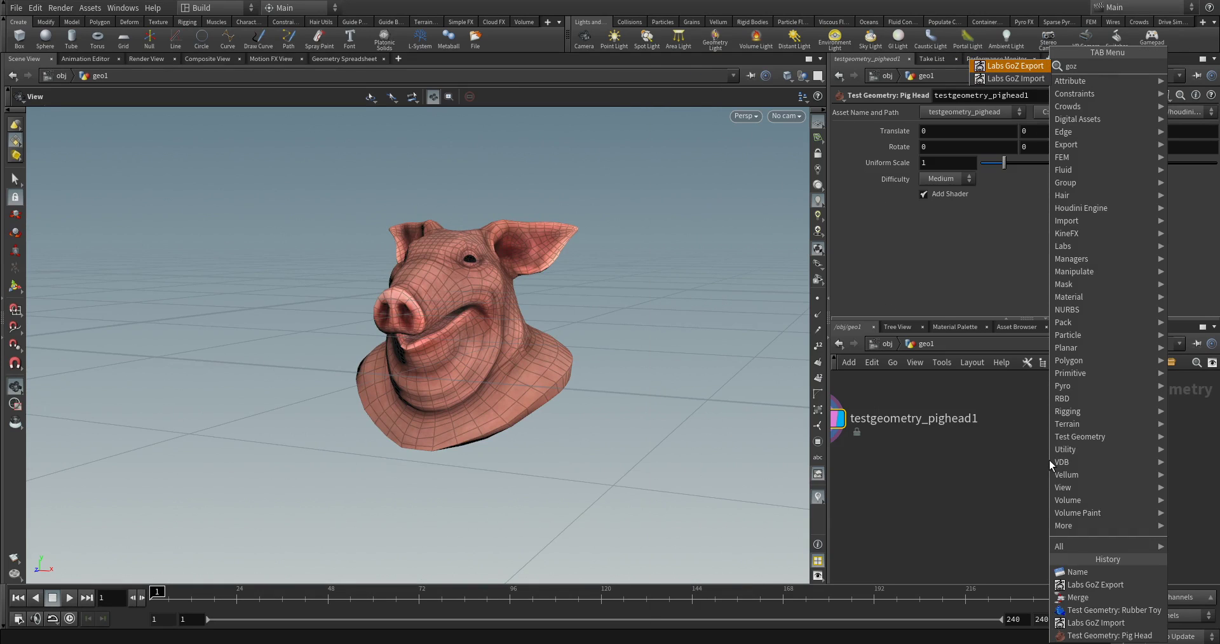
pyautogui.click(1030, 82)
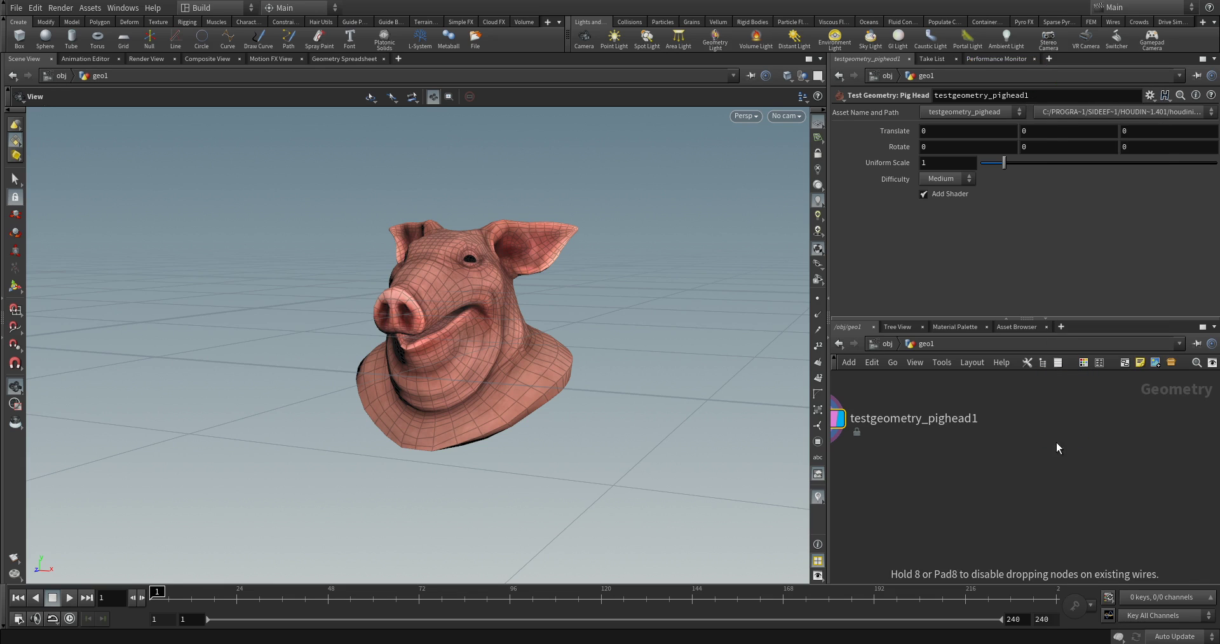
pyautogui.click(1045, 461)
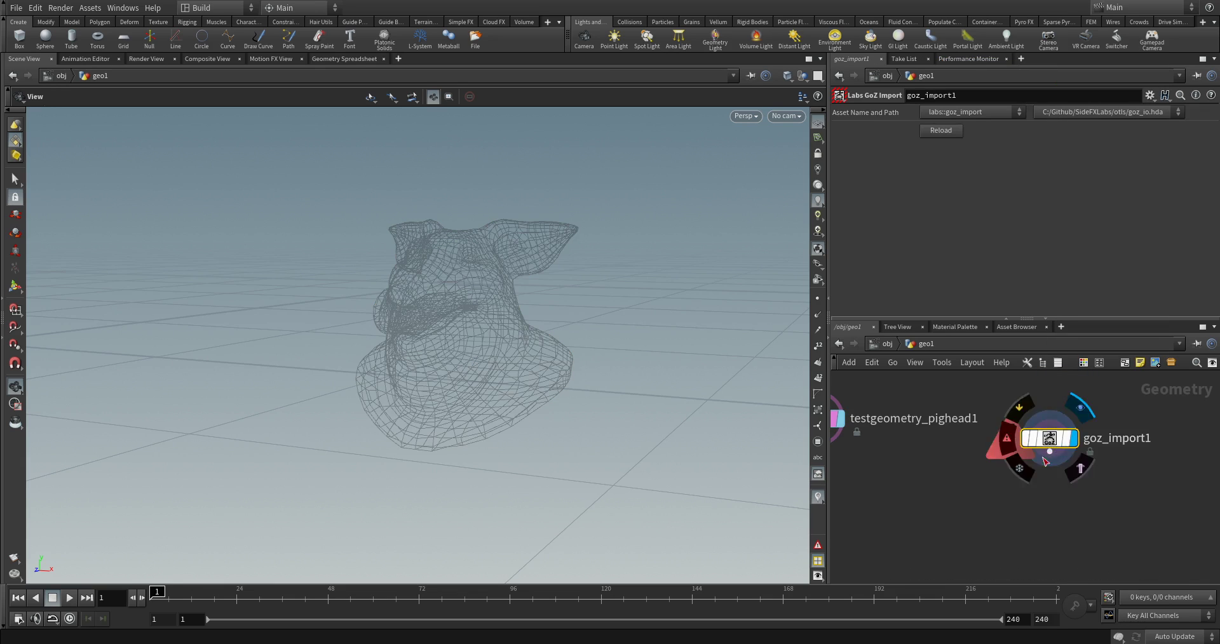
pyautogui.click(940, 133)
# Frame the imported character and stop templating the pig head node
pyautogui.moveTo(490, 313); pyautogui.dragTo(506, 240)
pyautogui.press('f')
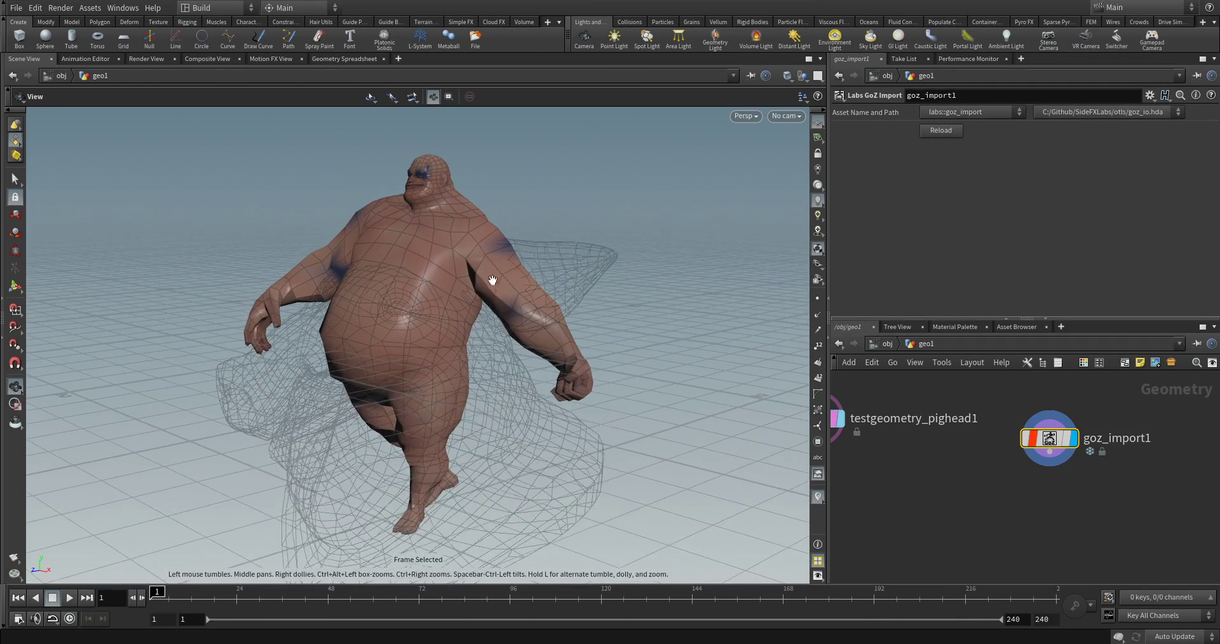
pyautogui.click(1083, 471)
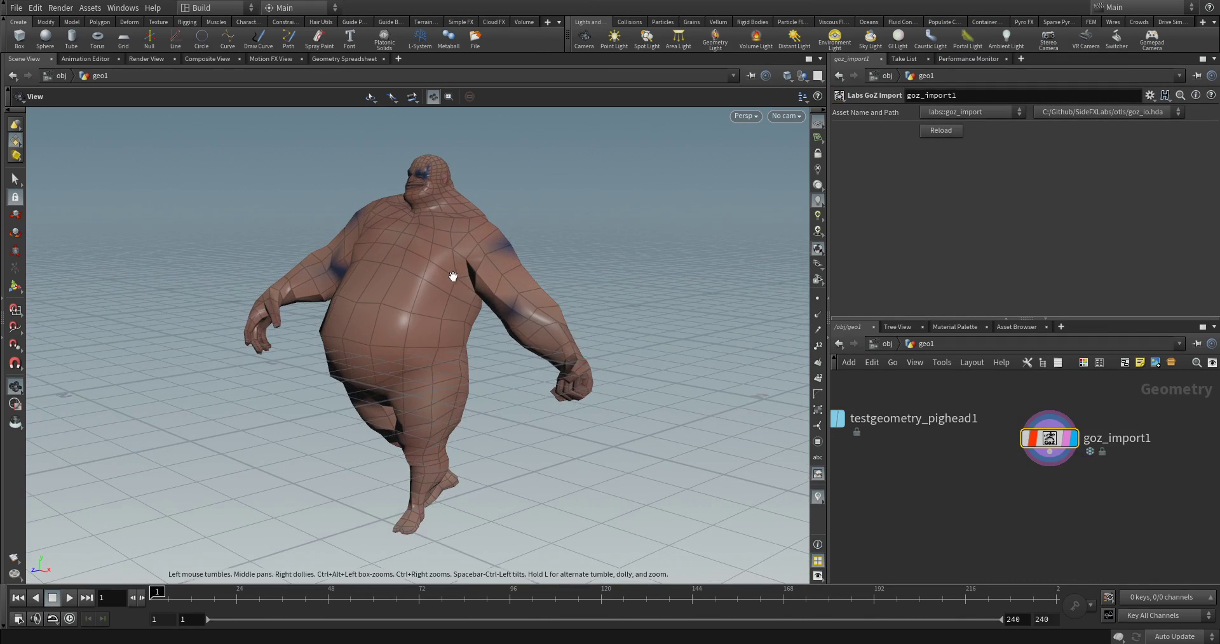
pyautogui.moveTo(452, 276); pyautogui.dragTo(453, 329)
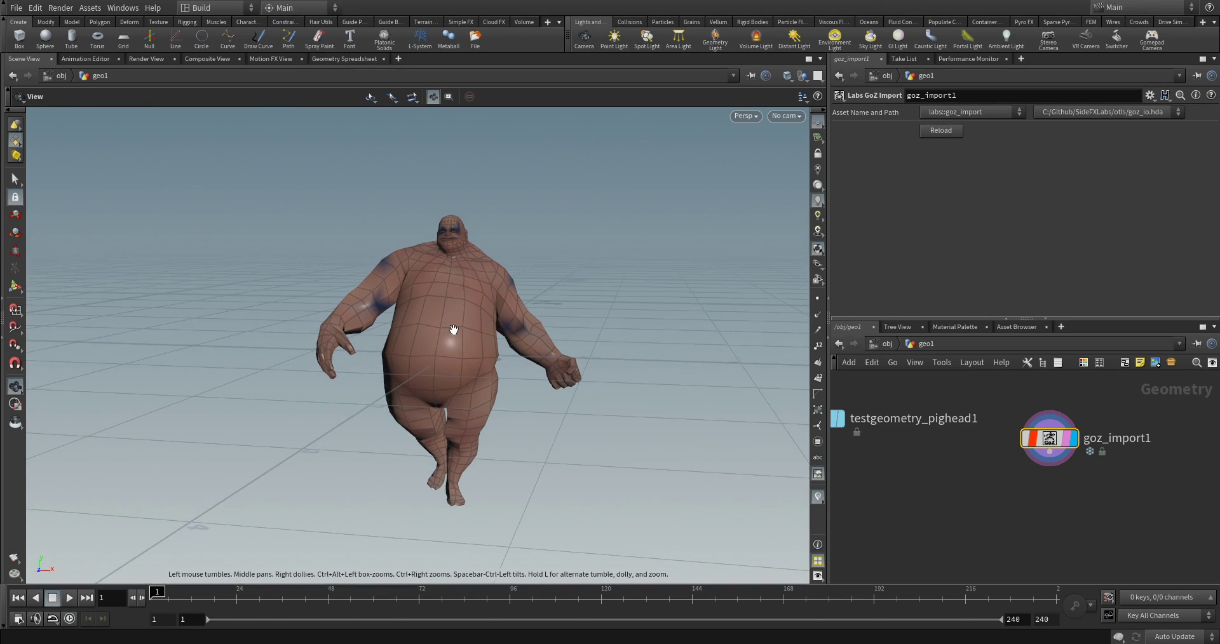
# Compare the bare Houdini import with the clothed ZBrush character, ending in ZBrush
pyautogui.moveTo(453, 329); pyautogui.dragTo(458, 385)
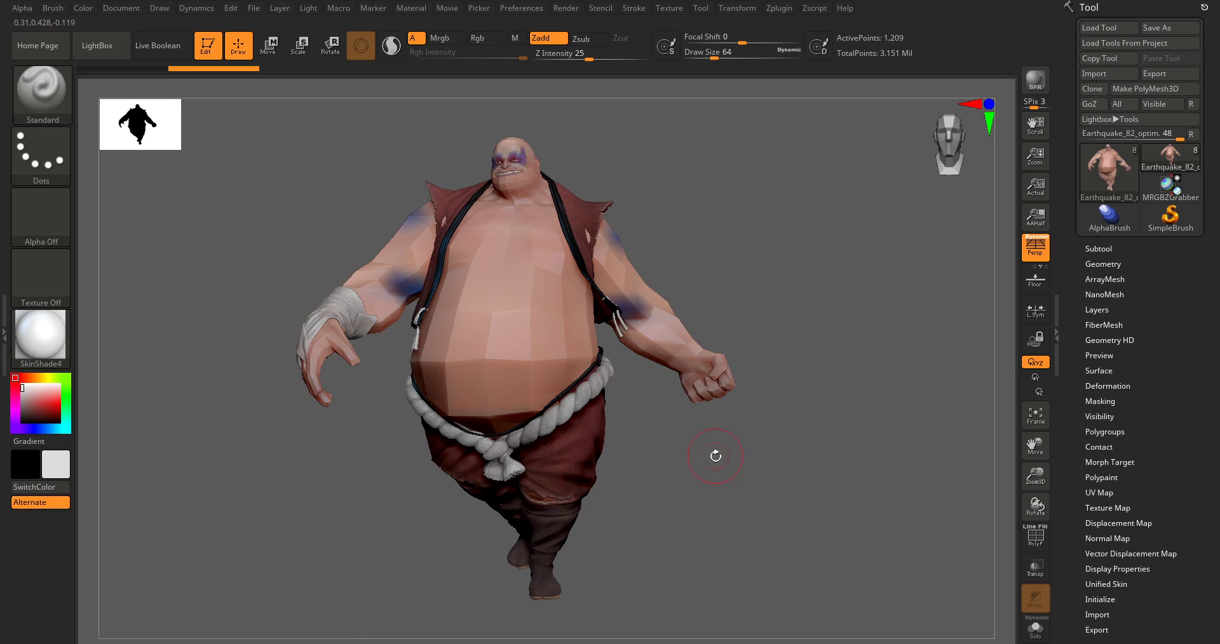
pyautogui.moveTo(730, 479)
pyautogui.mouseDown()
pyautogui.moveTo(671, 489)
pyautogui.moveTo(716, 493)
pyautogui.mouseUp()
pyautogui.hotkey('alt', 'Tab')
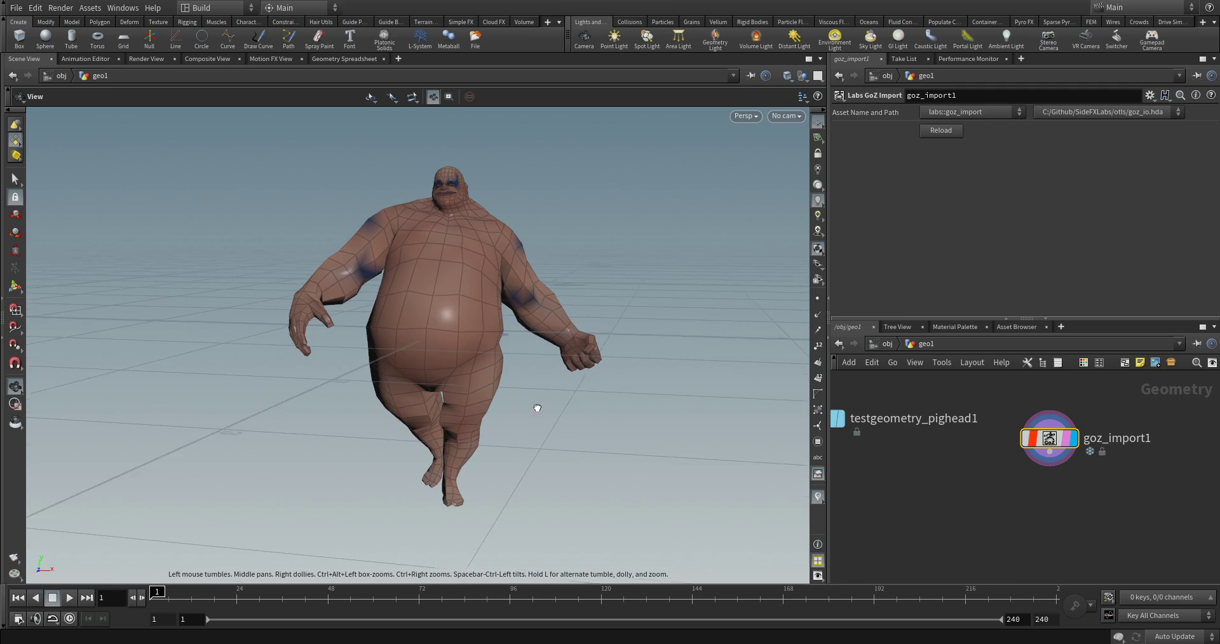
pyautogui.moveTo(536, 407); pyautogui.dragTo(408, 276)
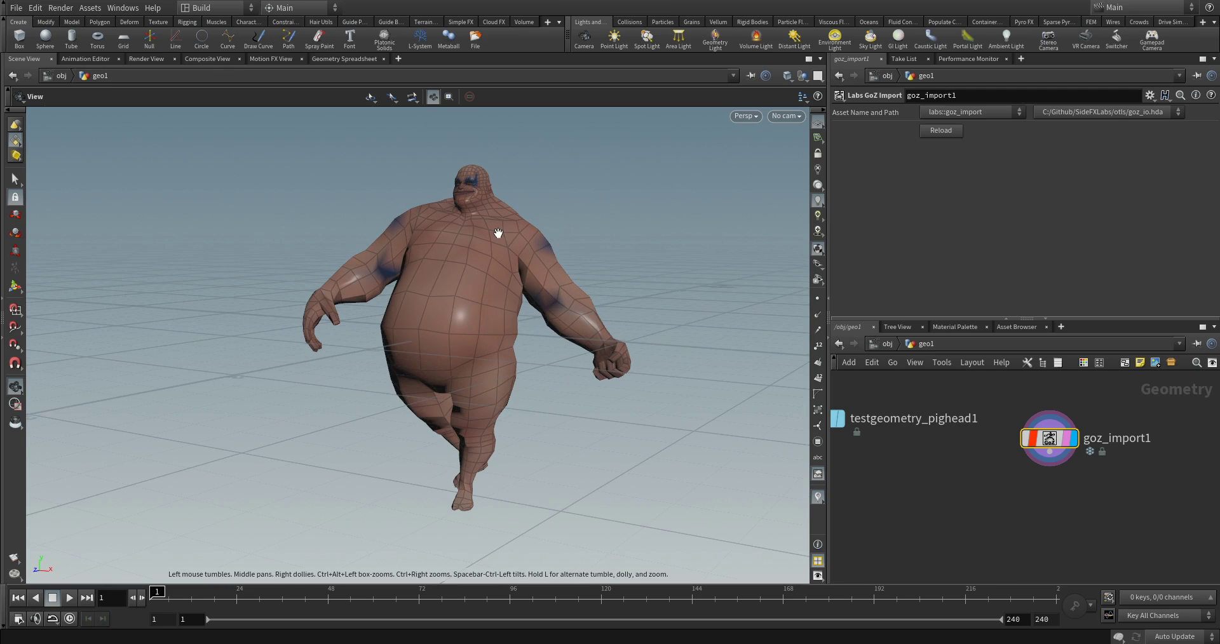
pyautogui.hotkey('alt', 'Tab')
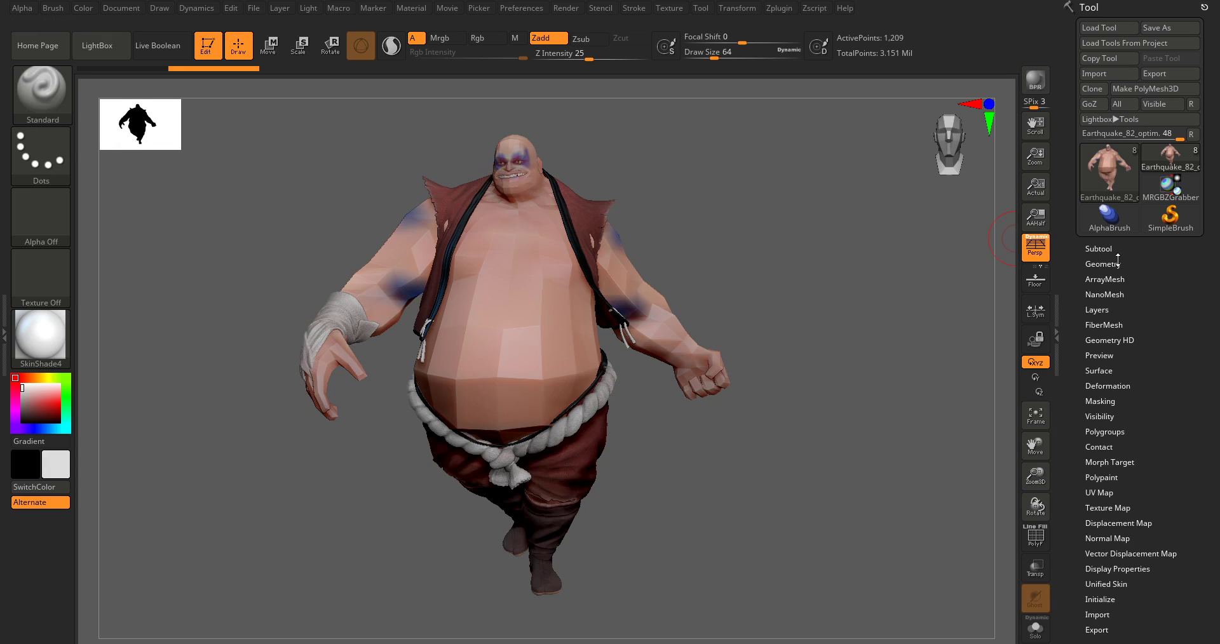
# Set the body to its top SDiv level in Subtool > Geometry and delete lower levels
pyautogui.click(1095, 249)
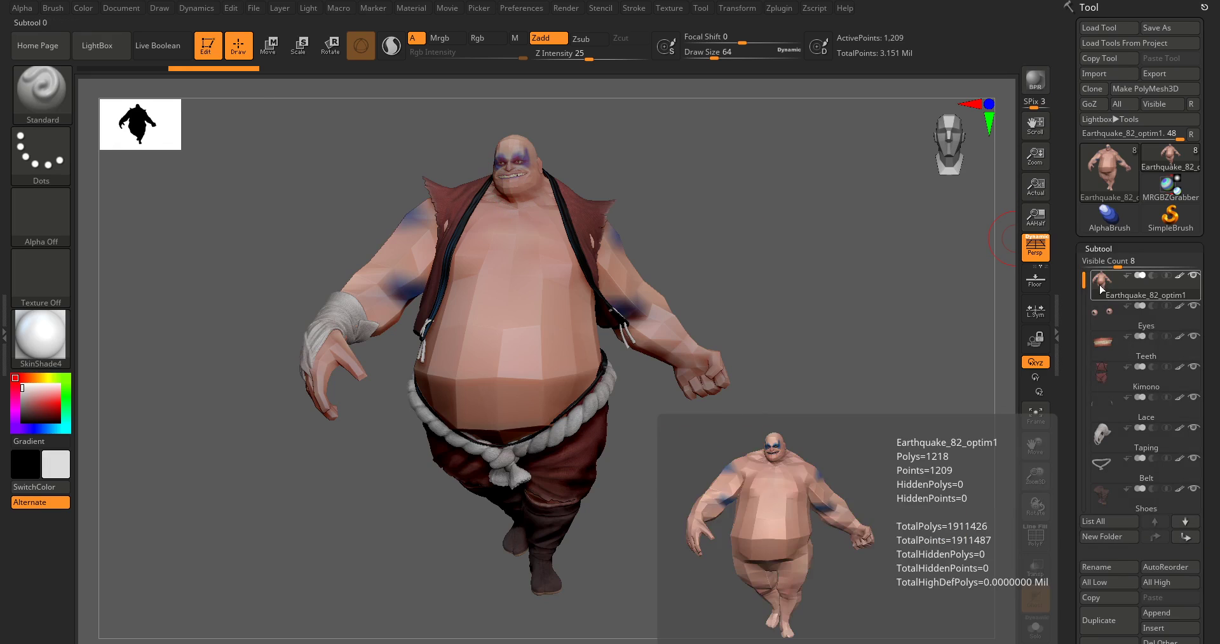
pyautogui.scroll(-5, 1106, 483)
pyautogui.scroll(-5, 1109, 444)
pyautogui.click(1095, 320)
pyautogui.scroll(3, 1080, 273)
pyautogui.scroll(7, 1099, 317)
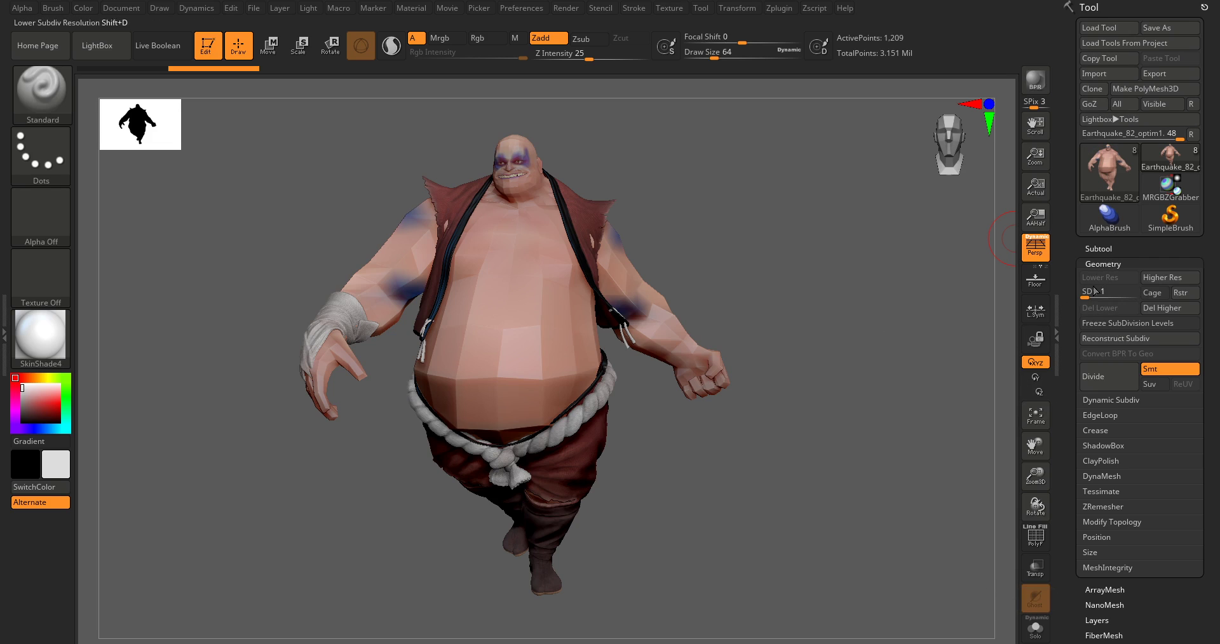
pyautogui.moveTo(1081, 296); pyautogui.dragTo(1097, 300)
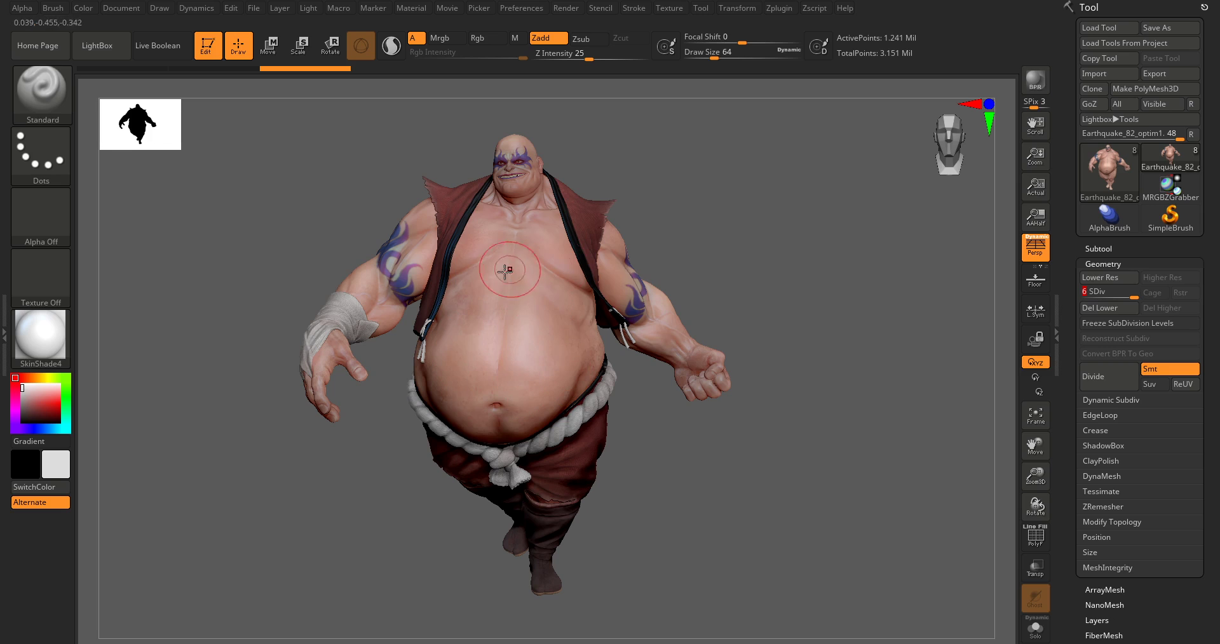
pyautogui.click(1102, 308)
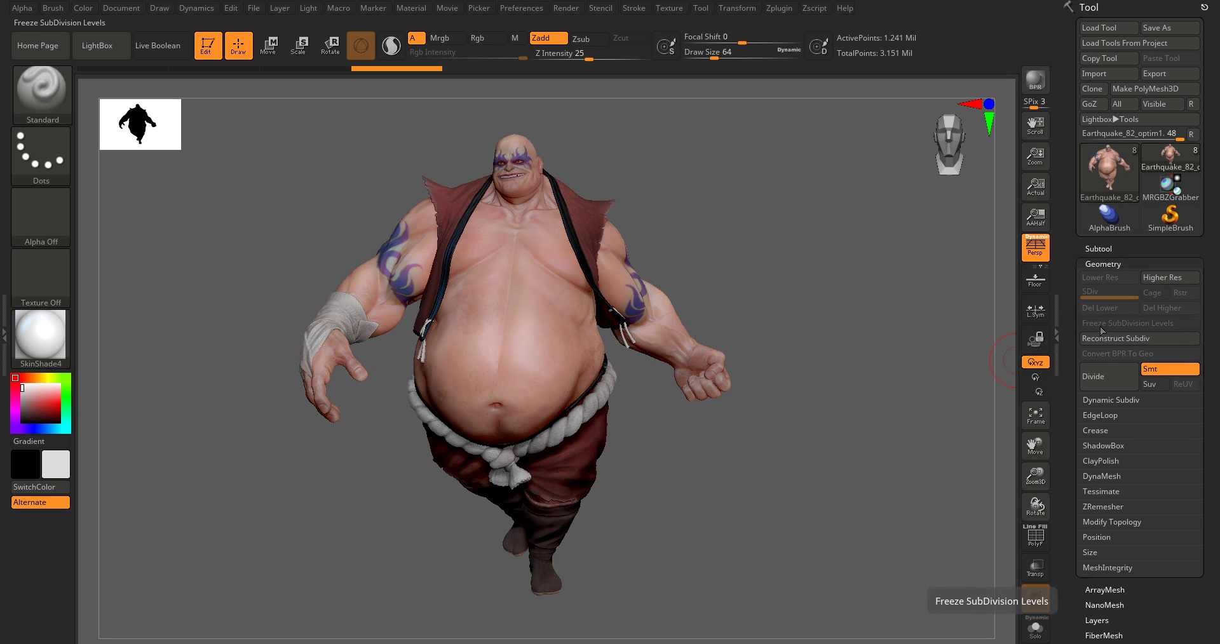
pyautogui.moveTo(754, 413); pyautogui.dragTo(817, 426)
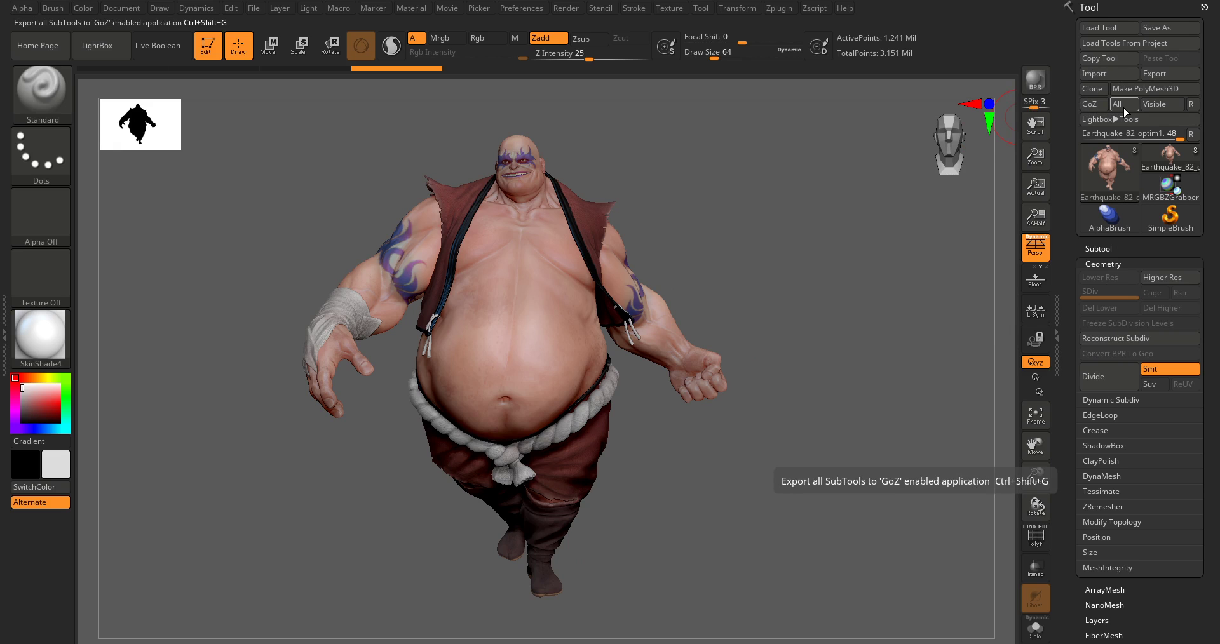
# Export every subtool with Tool > GoZ All and switch to Houdini
pyautogui.click(1123, 106)
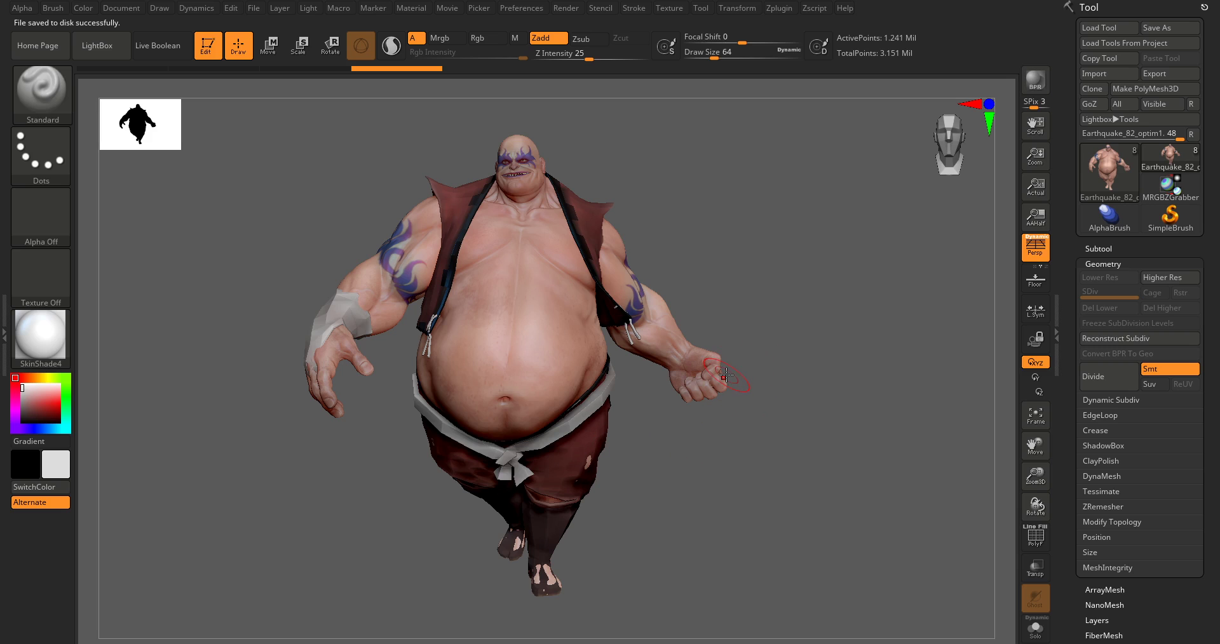
pyautogui.hotkey('alt', 'Tab')
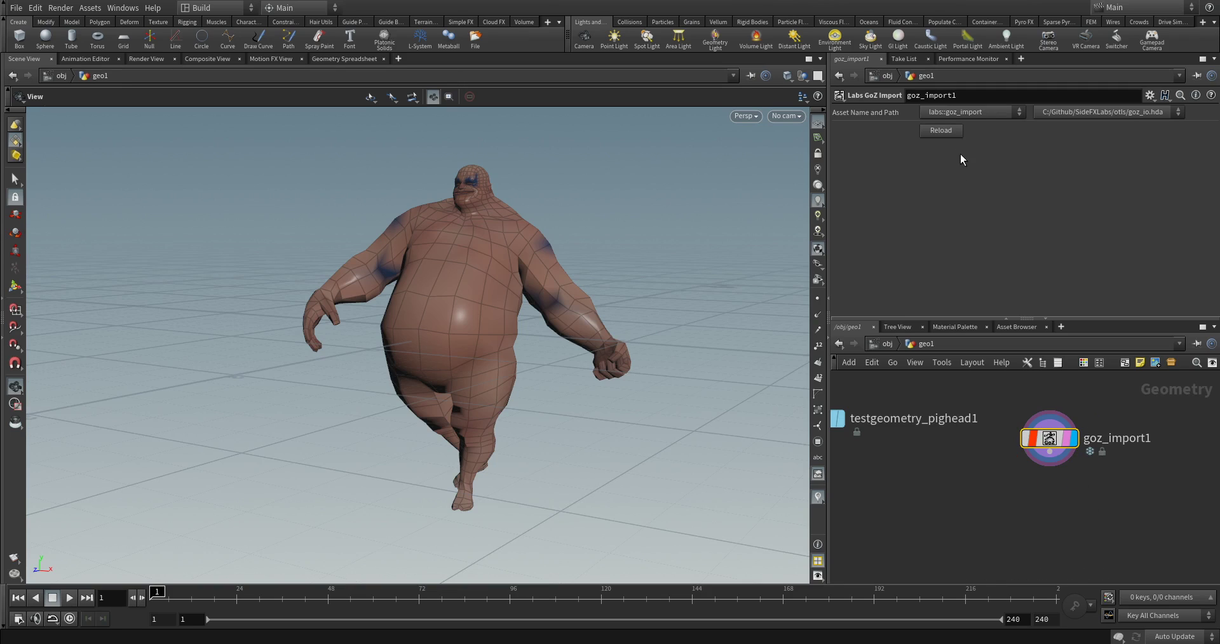
# Add a second Labs GoZ Import node, goz_import2, to the network
pyautogui.moveTo(1115, 513); pyautogui.dragTo(990, 496, button='middle')
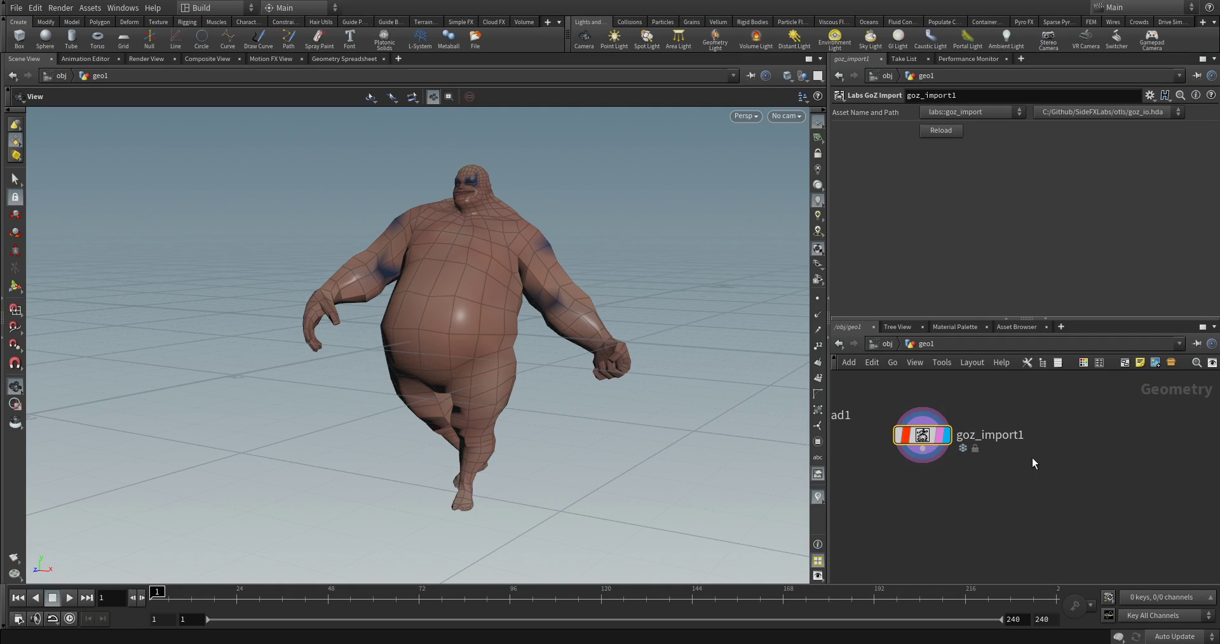
pyautogui.moveTo(1031, 458); pyautogui.dragTo(971, 459, button='middle')
pyautogui.press('Tab')
pyautogui.write('goz')
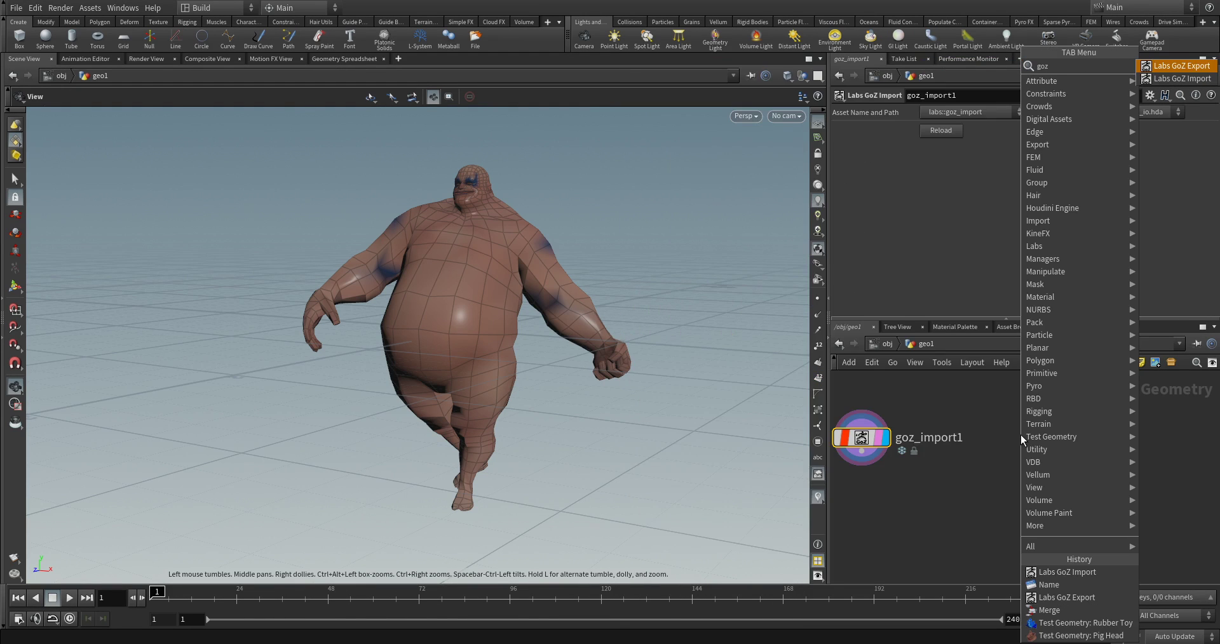
pyautogui.press('Down')
pyautogui.press('Return')
pyautogui.click(1020, 437)
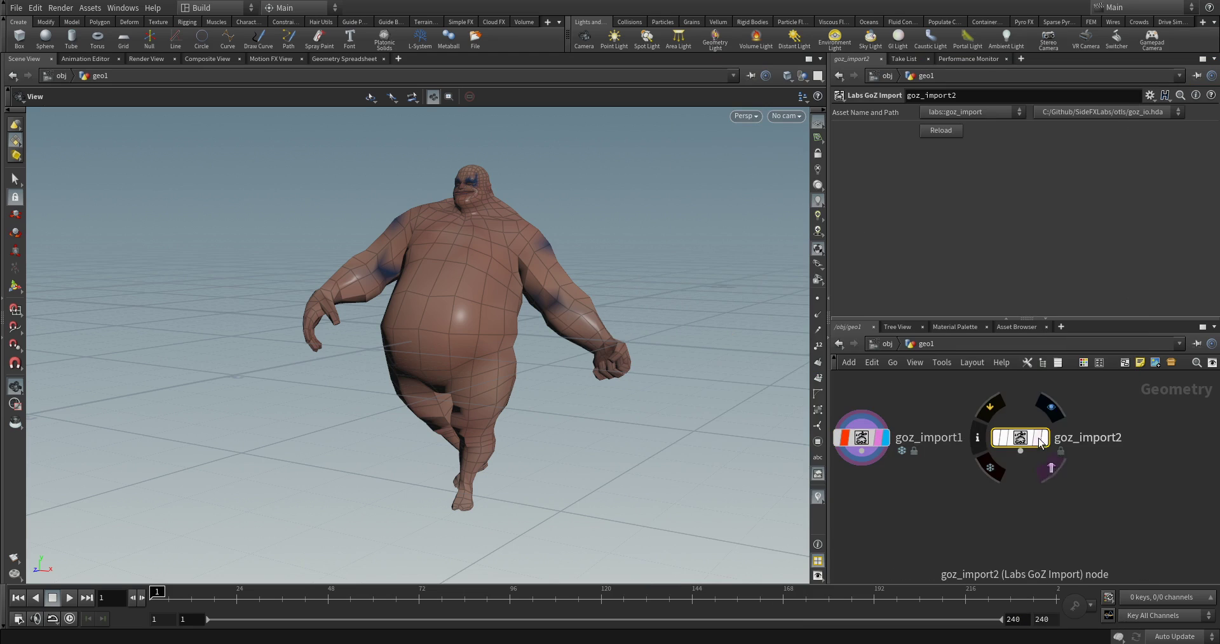
# Display goz_import2 and reload the clothed, tattooed character from ZBrush
pyautogui.click(1040, 443)
pyautogui.click(941, 131)
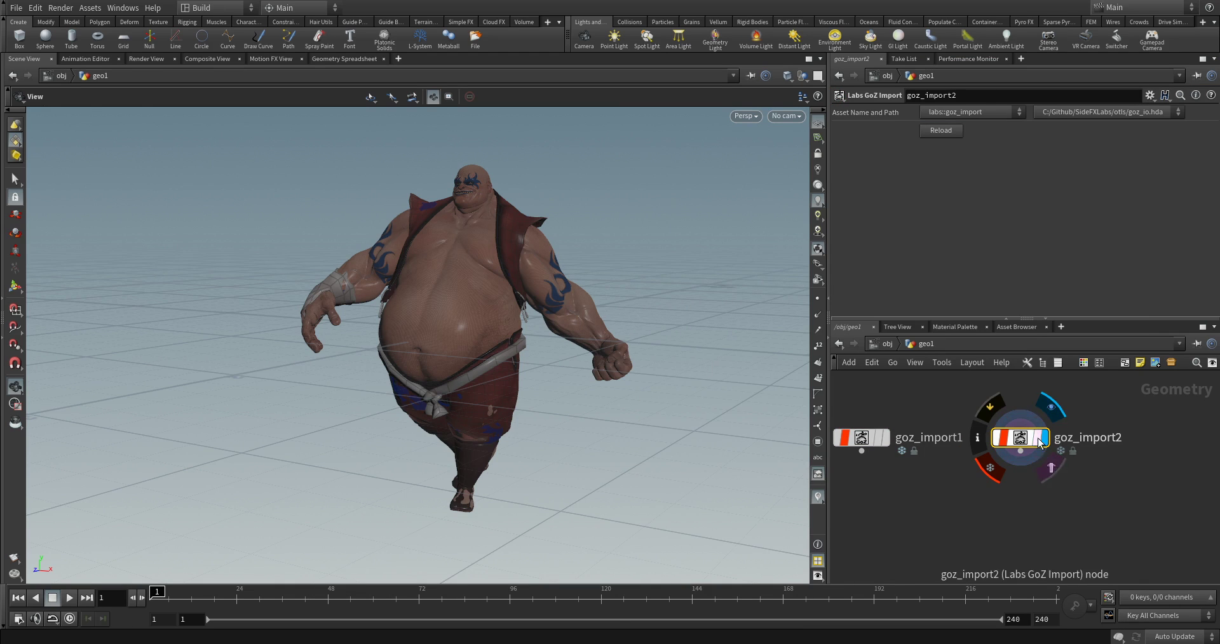
pyautogui.moveTo(1028, 443); pyautogui.dragTo(1047, 442)
pyautogui.moveTo(504, 341); pyautogui.dragTo(627, 319)
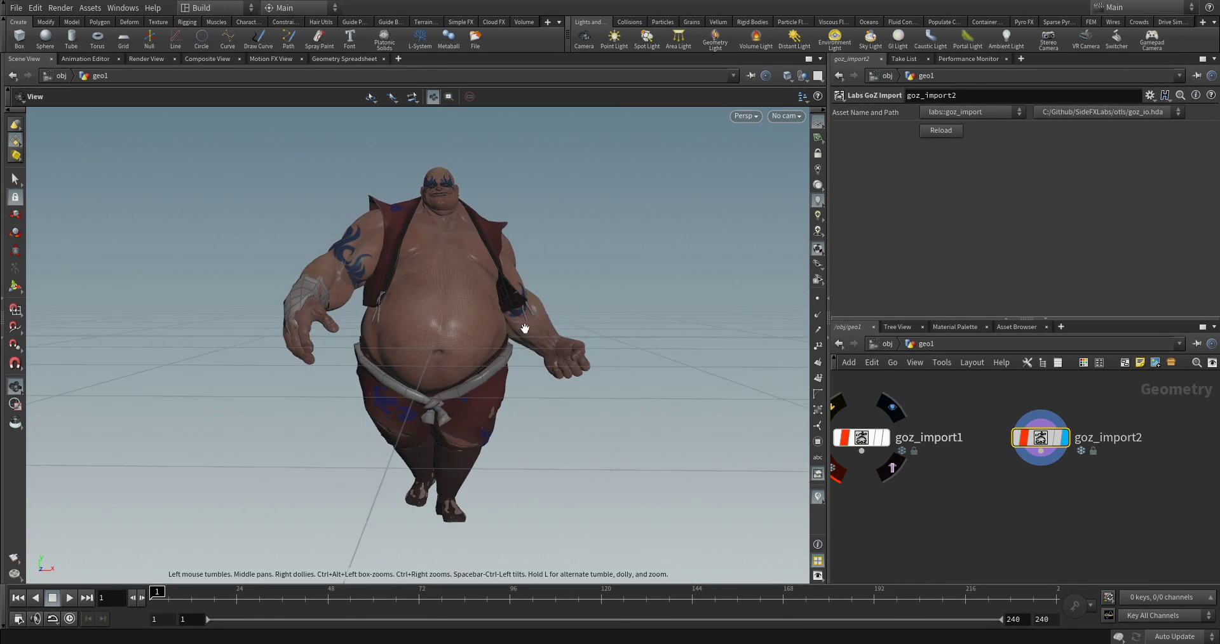
pyautogui.scroll(3, 531, 288)
pyautogui.moveTo(530, 288)
pyautogui.mouseDown()
pyautogui.moveTo(424, 348)
pyautogui.moveTo(517, 332)
pyautogui.moveTo(640, 337)
pyautogui.moveTo(584, 336)
pyautogui.mouseUp()
# Compare against the bare goz_import1, then display goz_import2 again and frame the network
pyautogui.click(882, 438)
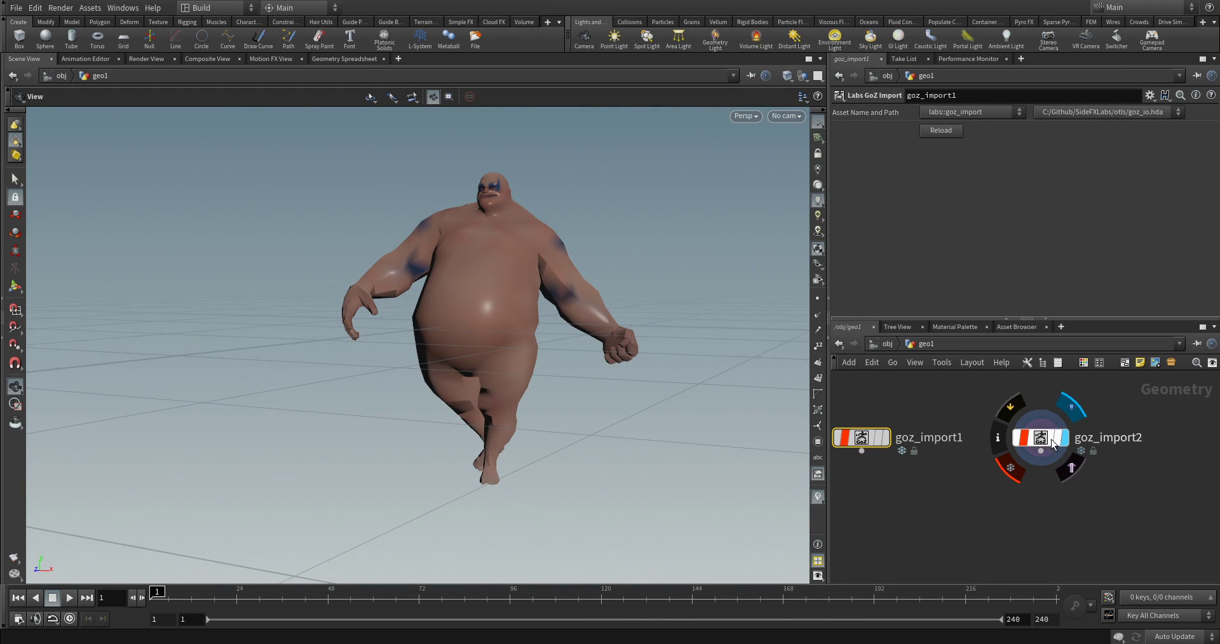
pyautogui.click(1053, 444)
pyautogui.moveTo(1122, 394); pyautogui.dragTo(902, 490)
pyautogui.press('h')
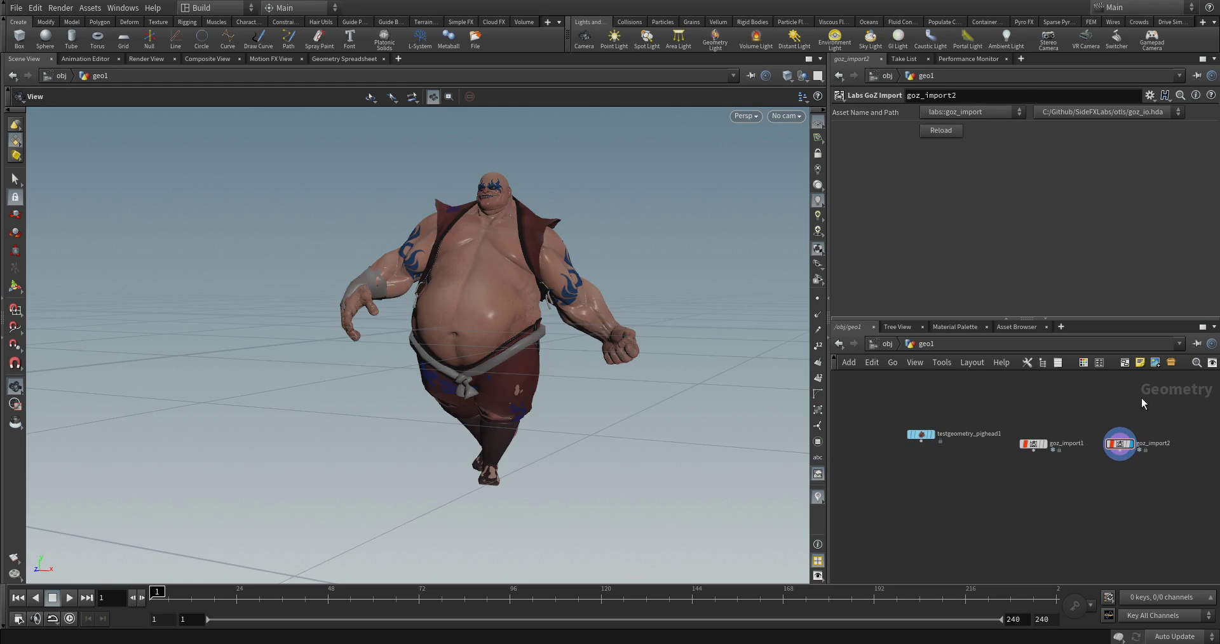
# Display and select the testgeometry_pighead1 node in the viewport
pyautogui.moveTo(1099, 448); pyautogui.dragTo(1096, 451)
pyautogui.scroll(2, 928, 436)
pyautogui.click(934, 437)
pyautogui.click(922, 436)
pyautogui.moveTo(517, 409)
pyautogui.mouseDown()
pyautogui.moveTo(436, 422)
pyautogui.moveTo(466, 365)
pyautogui.moveTo(428, 327)
pyautogui.moveTo(428, 346)
pyautogui.mouseUp()
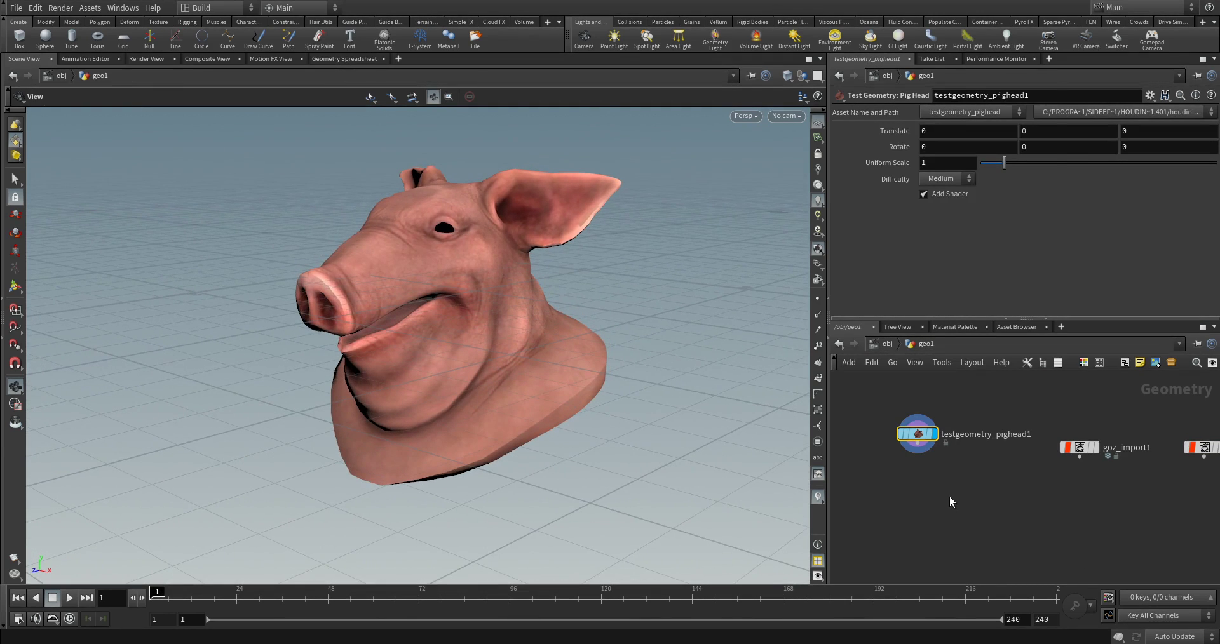
# Add a Labs GoZ Export node, goz_export1, wired from the pig head
pyautogui.press('Tab')
pyautogui.write('goz')
pyautogui.press('Return')
pyautogui.click(917, 498)
pyautogui.click(917, 453)
pyautogui.click(916, 501)
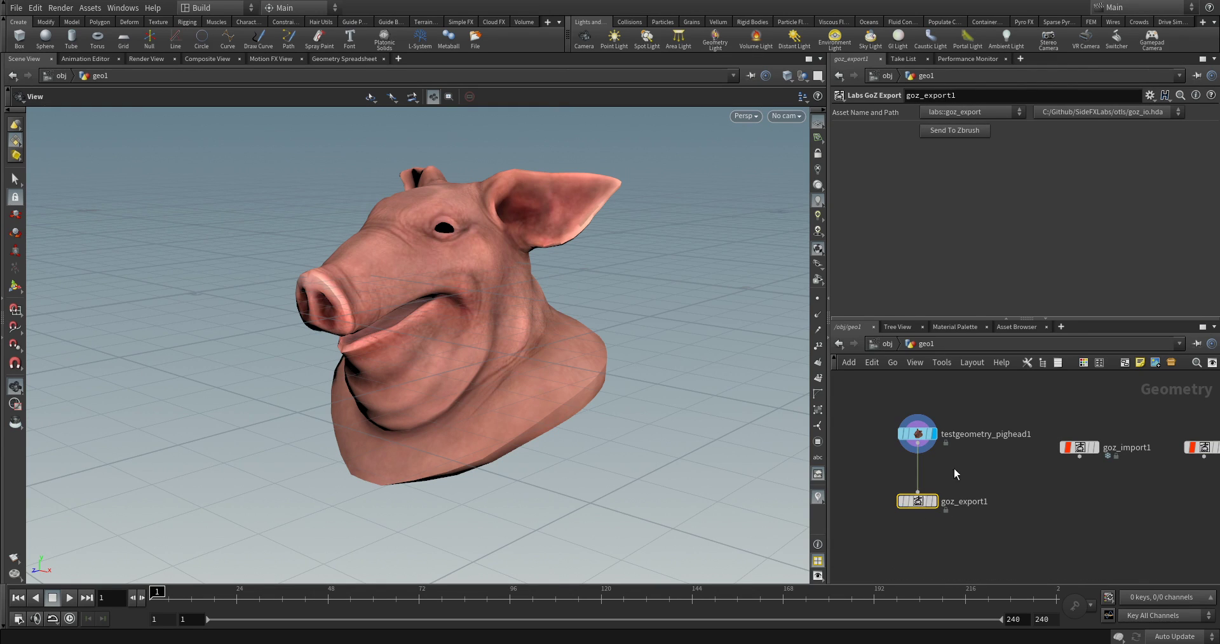
# Send the pig head via goz_export1, turn it to a three-quarter view in ZBrush, and return to Houdini
pyautogui.click(950, 133)
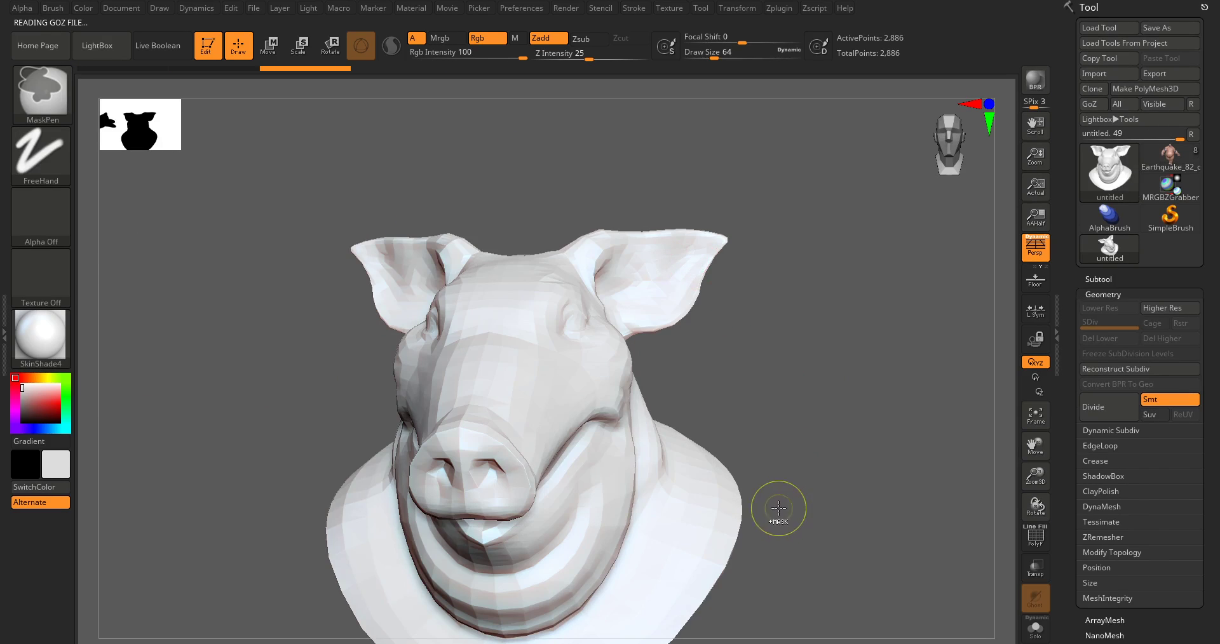
pyautogui.moveTo(762, 484)
pyautogui.mouseDown()
pyautogui.moveTo(801, 490)
pyautogui.moveTo(752, 492)
pyautogui.mouseUp()
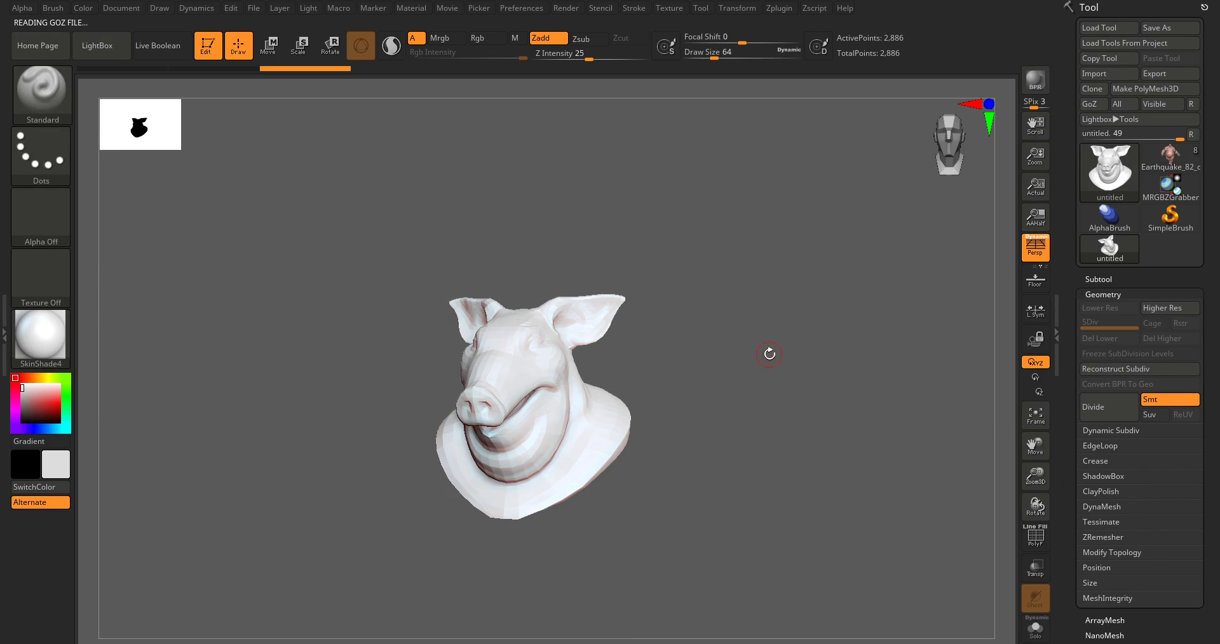
pyautogui.hotkey('alt', 'Tab')
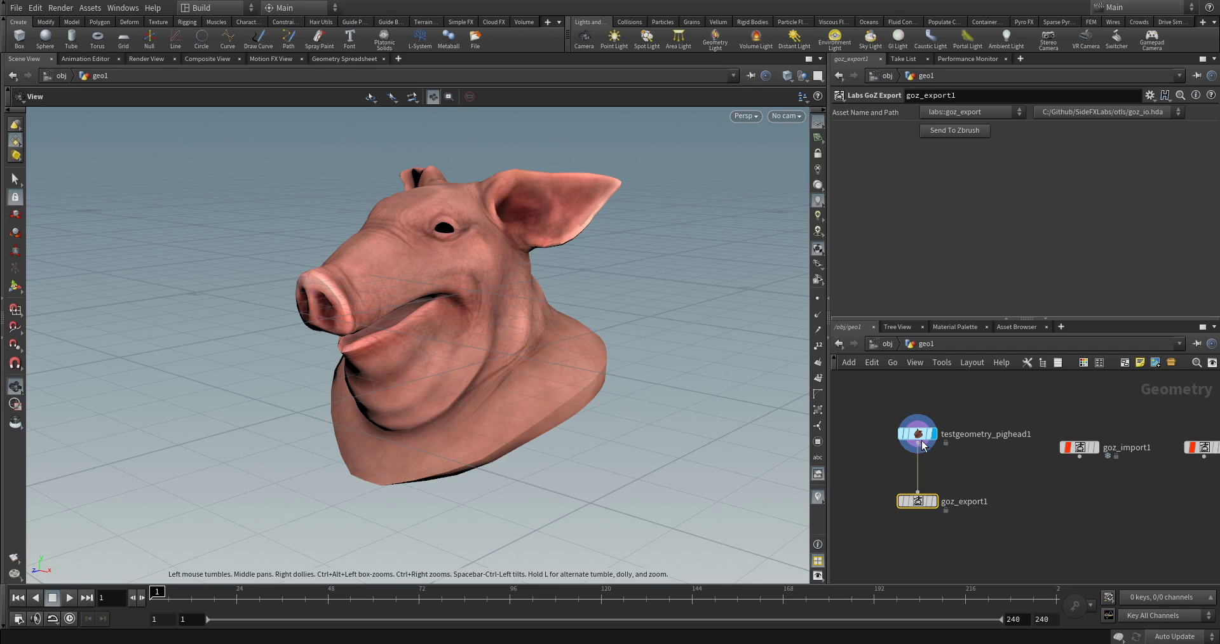
# Add a Rubber Toy test geometry node to the left of the pig head
pyautogui.moveTo(922, 446); pyautogui.dragTo(944, 414)
pyautogui.press('Tab')
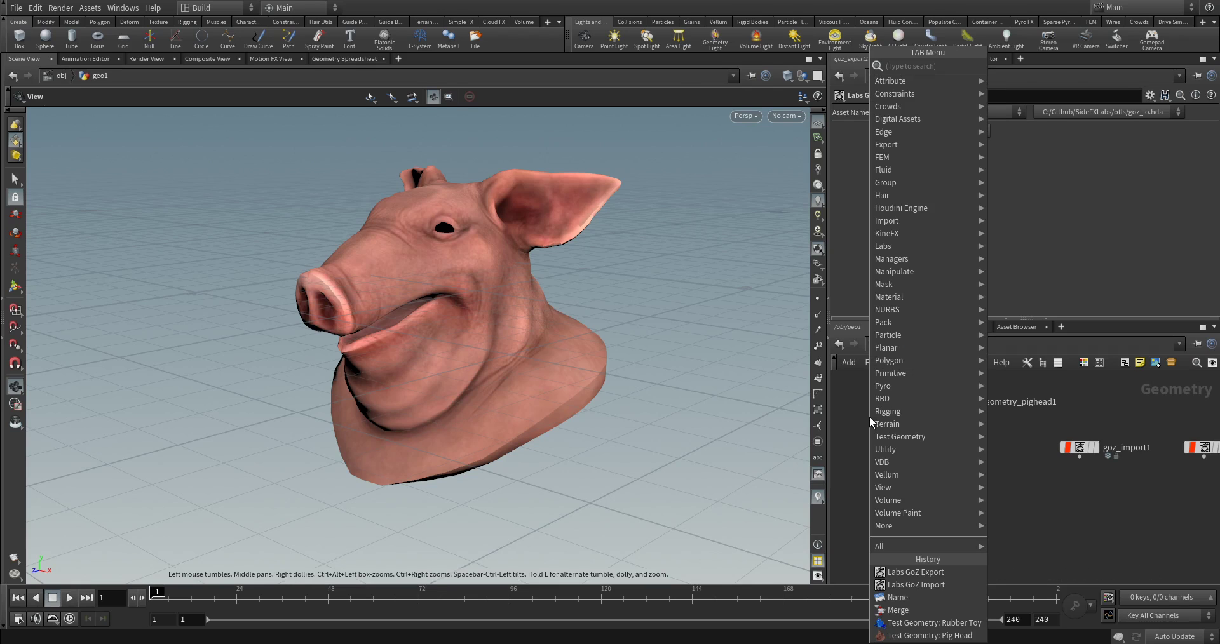
pyautogui.write('goz')
pyautogui.press('Return')
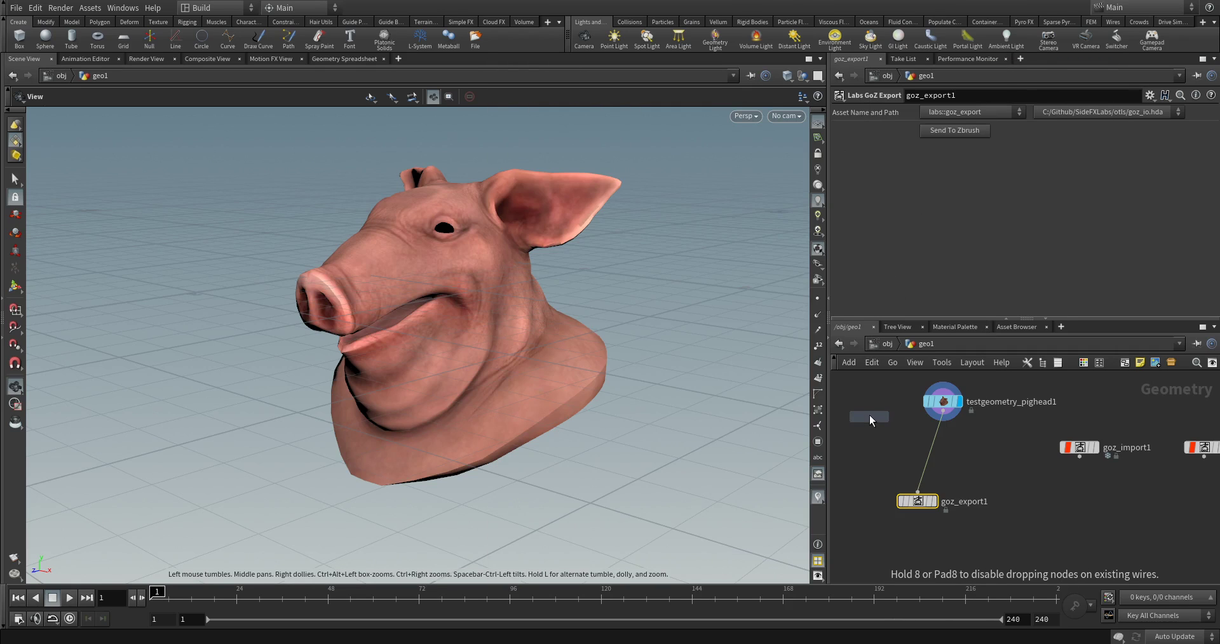
pyautogui.click(869, 414)
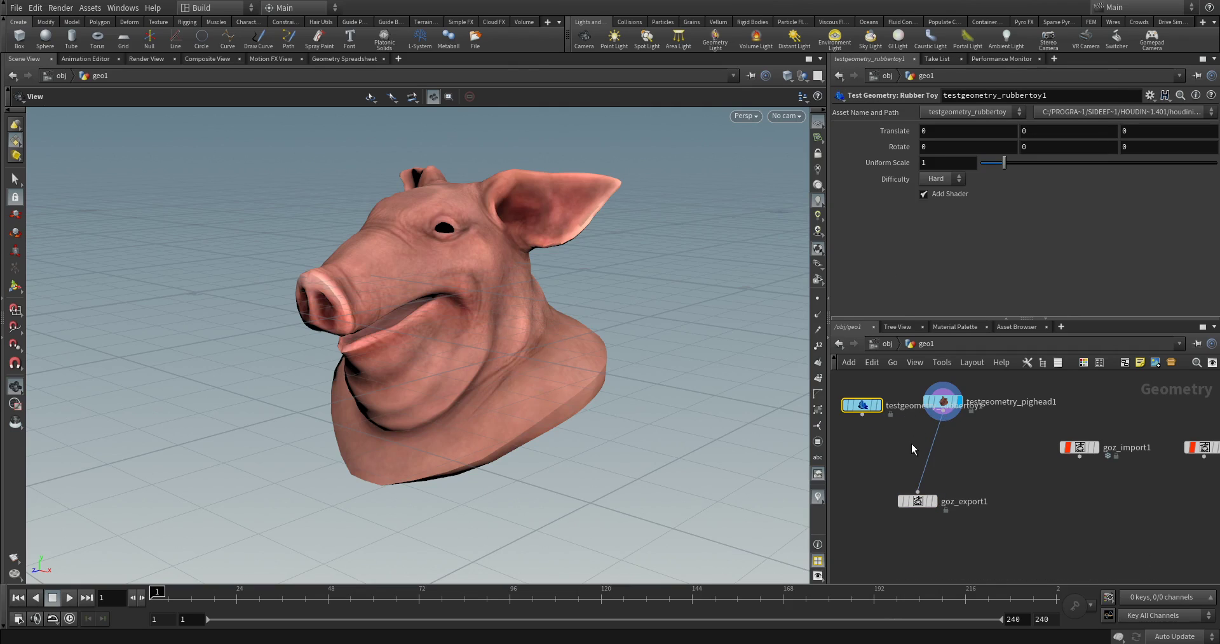
# Merge the rubber toy with the pig head into goz_export1
pyautogui.click(862, 414)
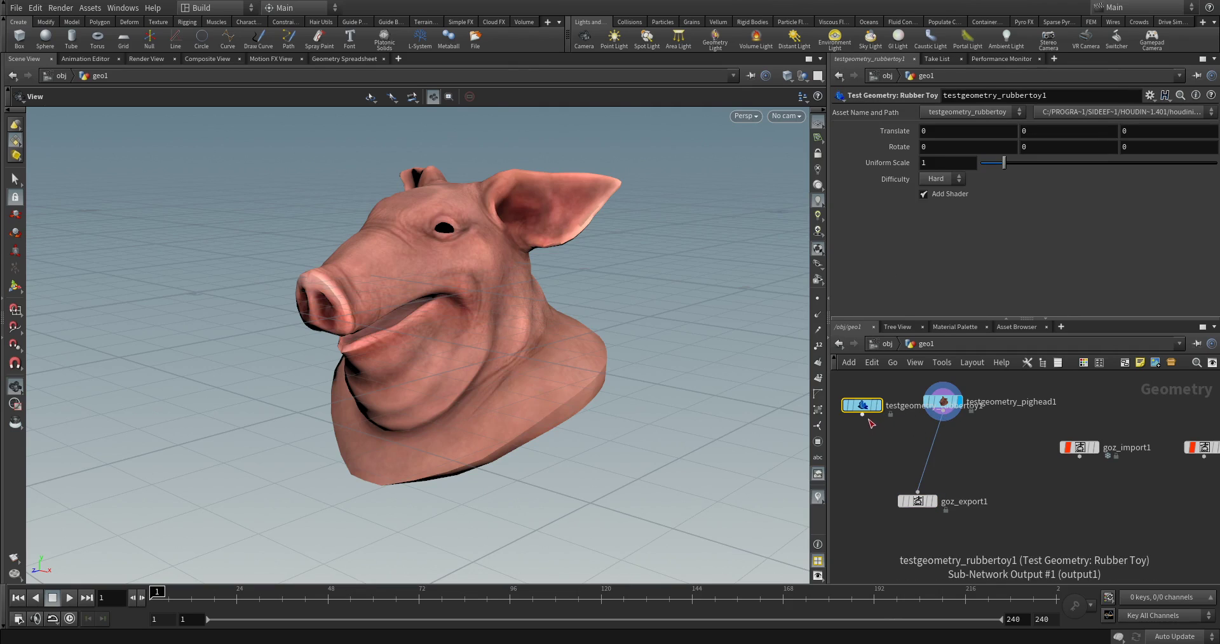
pyautogui.keyDown('alt'); pyautogui.click(917, 452); pyautogui.keyUp('alt')
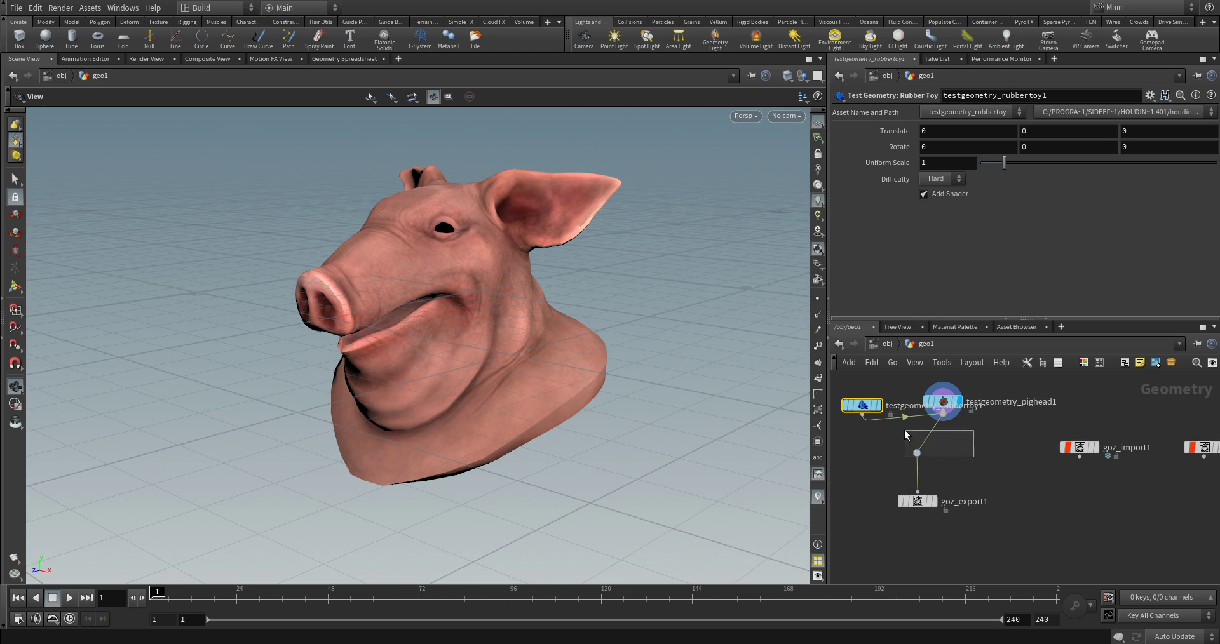
pyautogui.moveTo(905, 432); pyautogui.dragTo(902, 417)
pyautogui.press('Delete')
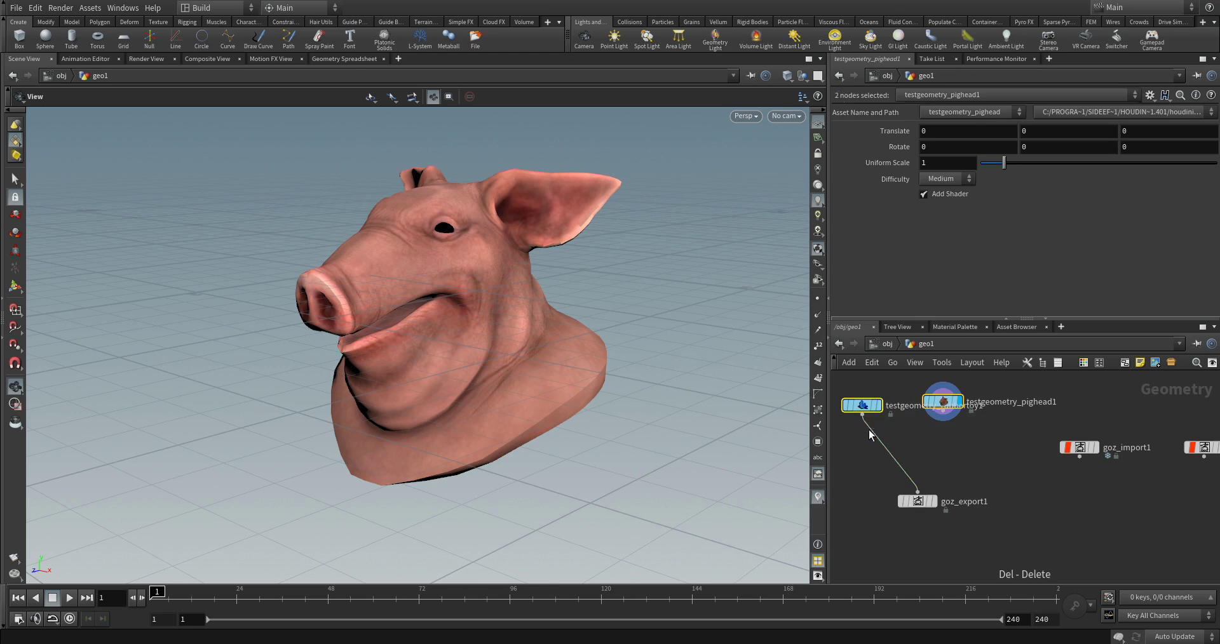
pyautogui.click(869, 430)
pyautogui.keyDown('alt'); pyautogui.click(924, 448); pyautogui.keyUp('alt')
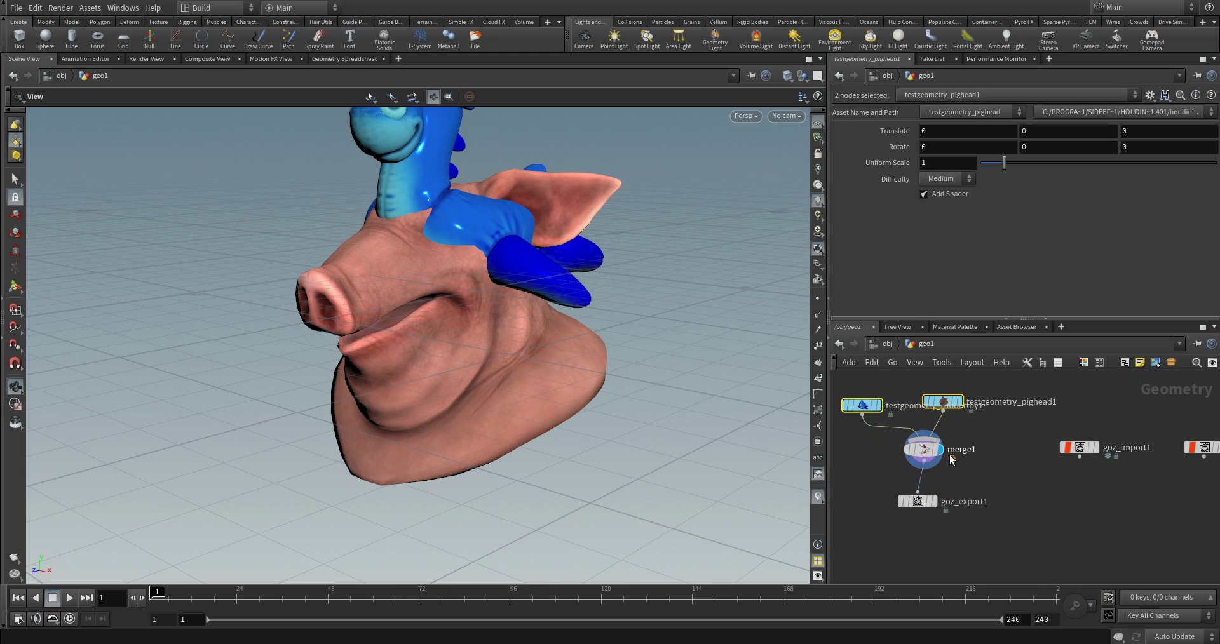
# Offset the rubber toy to Translate X -1.6 and send goz_export1 to ZBrush
pyautogui.click(877, 406)
pyautogui.moveTo(959, 131); pyautogui.dragTo(854, 144, button='middle')
pyautogui.moveTo(624, 283)
pyautogui.mouseDown()
pyautogui.moveTo(301, 281)
pyautogui.moveTo(483, 286)
pyautogui.mouseUp()
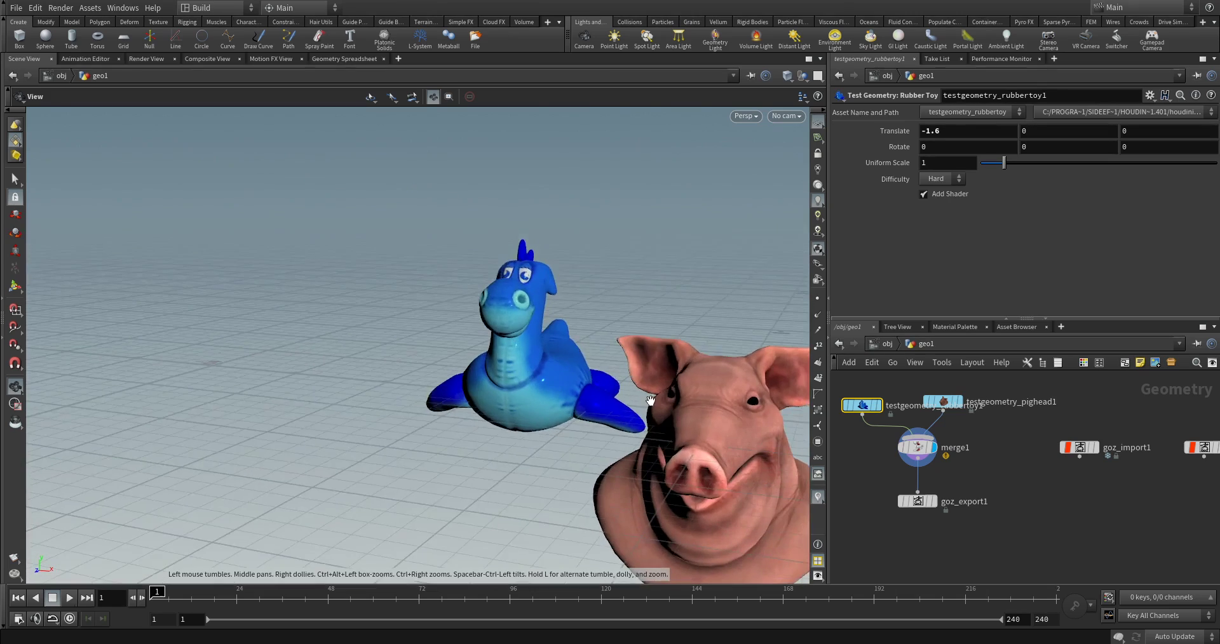
pyautogui.moveTo(868, 484); pyautogui.dragTo(936, 523)
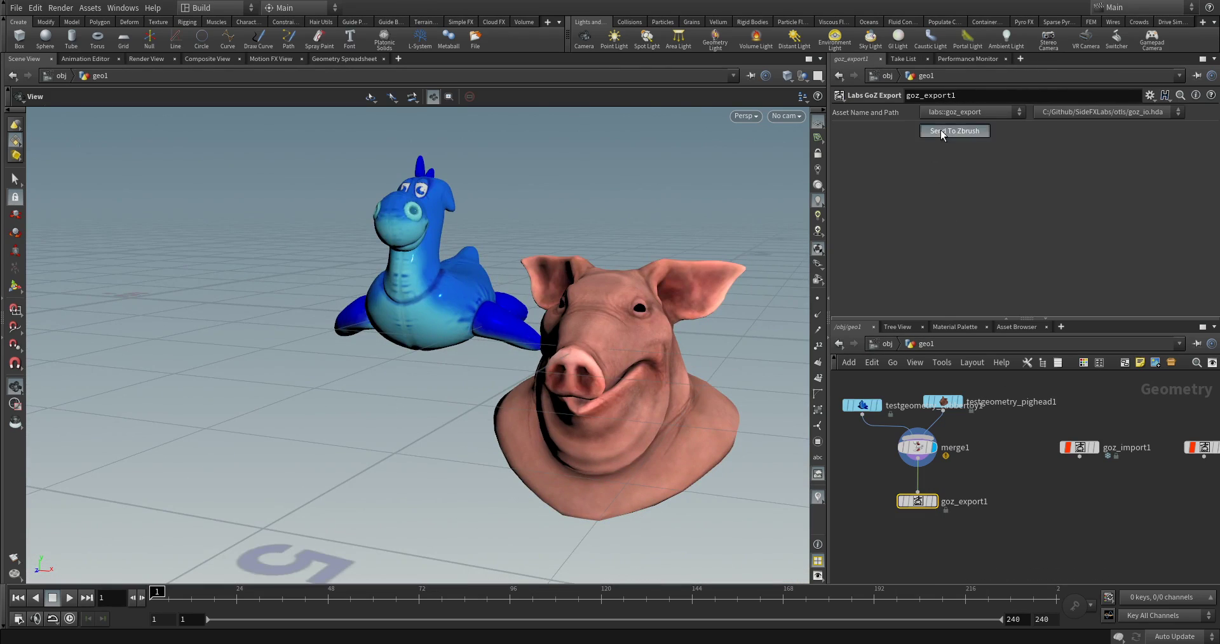
pyautogui.click(940, 129)
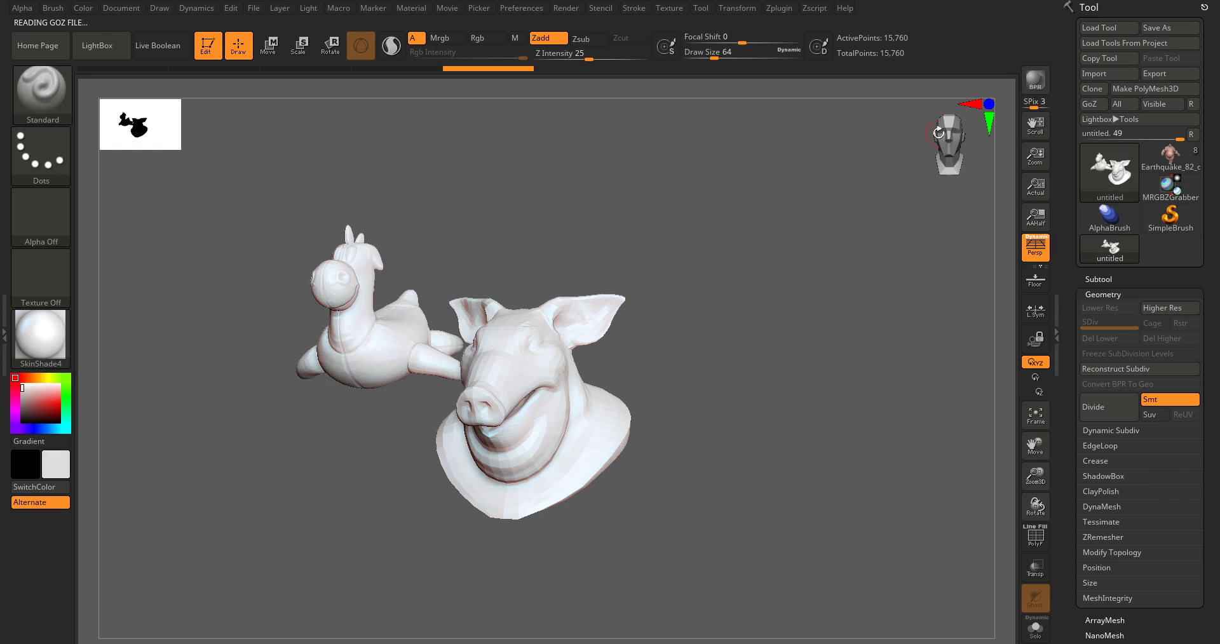
# Expand ZBrush's subtool list, view the combined toy-and-pig-head subtool from two angles, then return to Houdini
pyautogui.click(1124, 285)
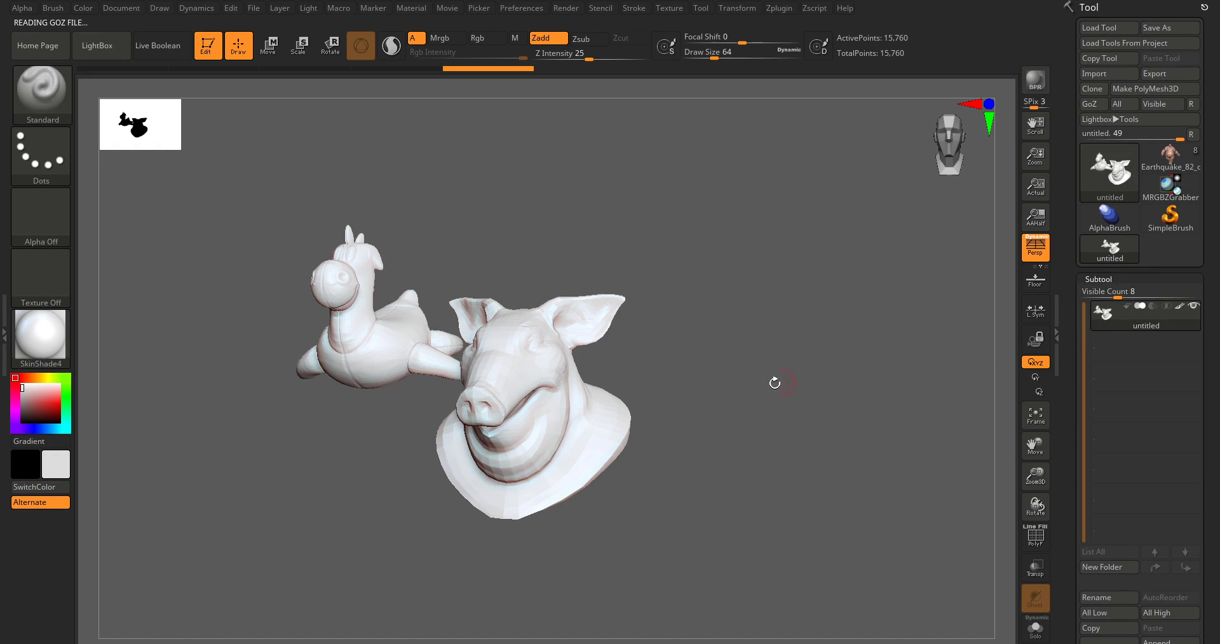
pyautogui.moveTo(668, 469)
pyautogui.mouseDown()
pyautogui.moveTo(706, 477)
pyautogui.moveTo(673, 476)
pyautogui.mouseUp()
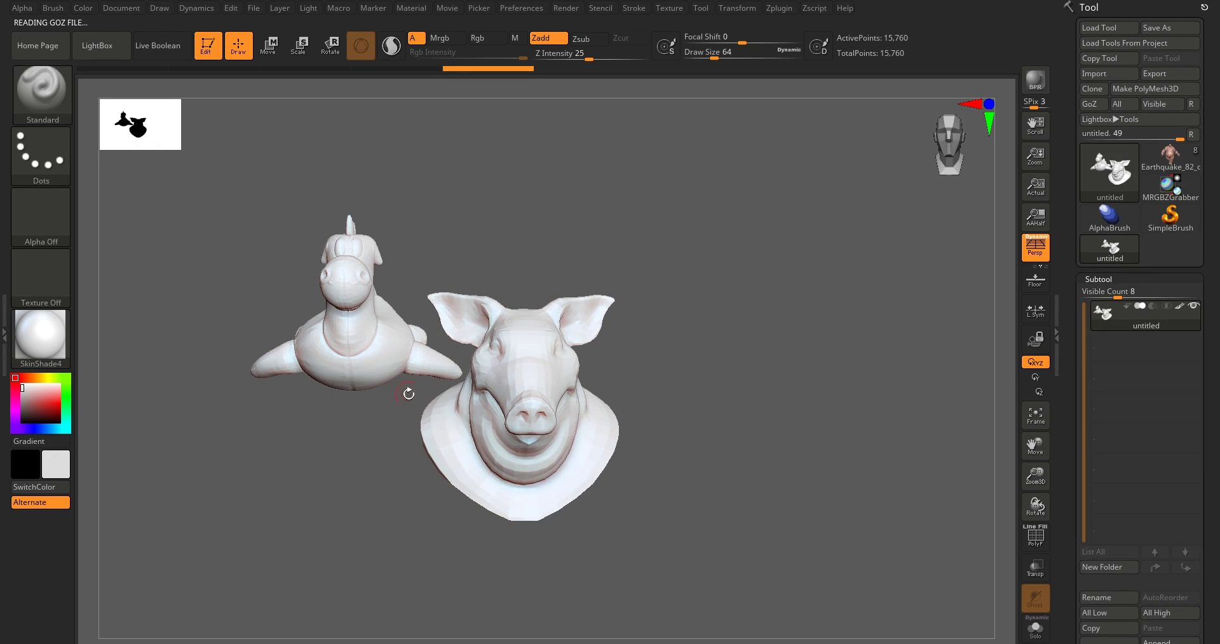
pyautogui.moveTo(408, 393); pyautogui.dragTo(359, 402)
pyautogui.hotkey('alt', 'Tab')
# Insert a Name node on the rubber toy's merge wire, naming it rubbertoy
pyautogui.moveTo(965, 439); pyautogui.dragTo(1014, 403)
pyautogui.moveTo(885, 441); pyautogui.dragTo(859, 400)
pyautogui.press('Tab')
pyautogui.press('Escape')
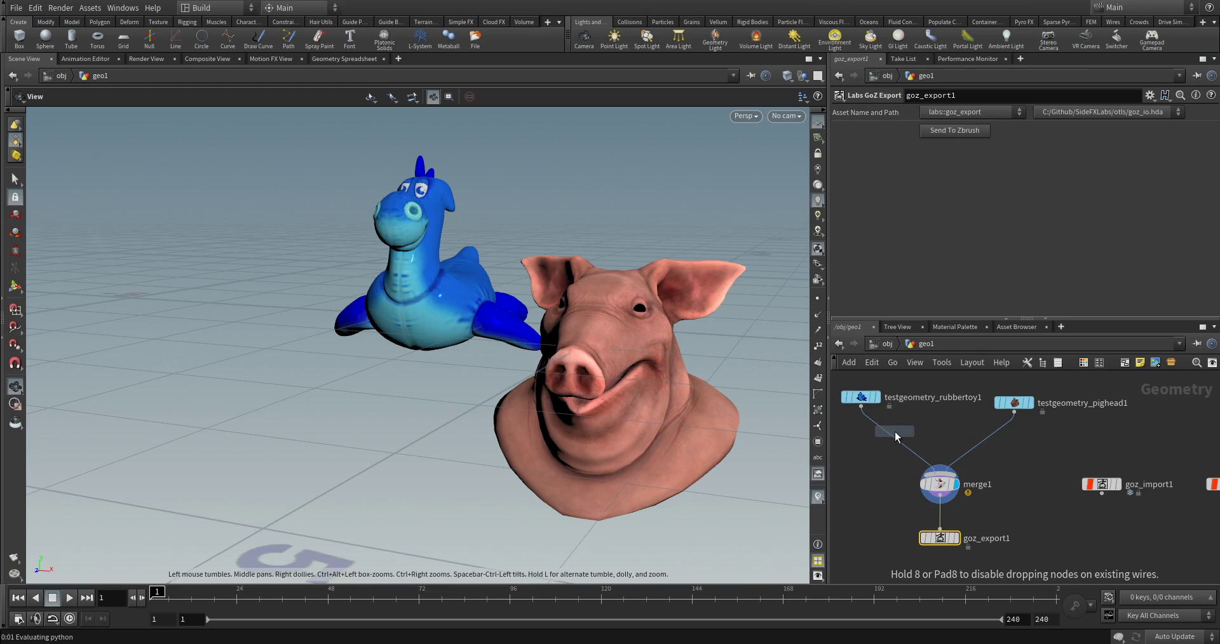
pyautogui.click(893, 435)
pyautogui.click(964, 230)
pyautogui.write('rubbertoy')
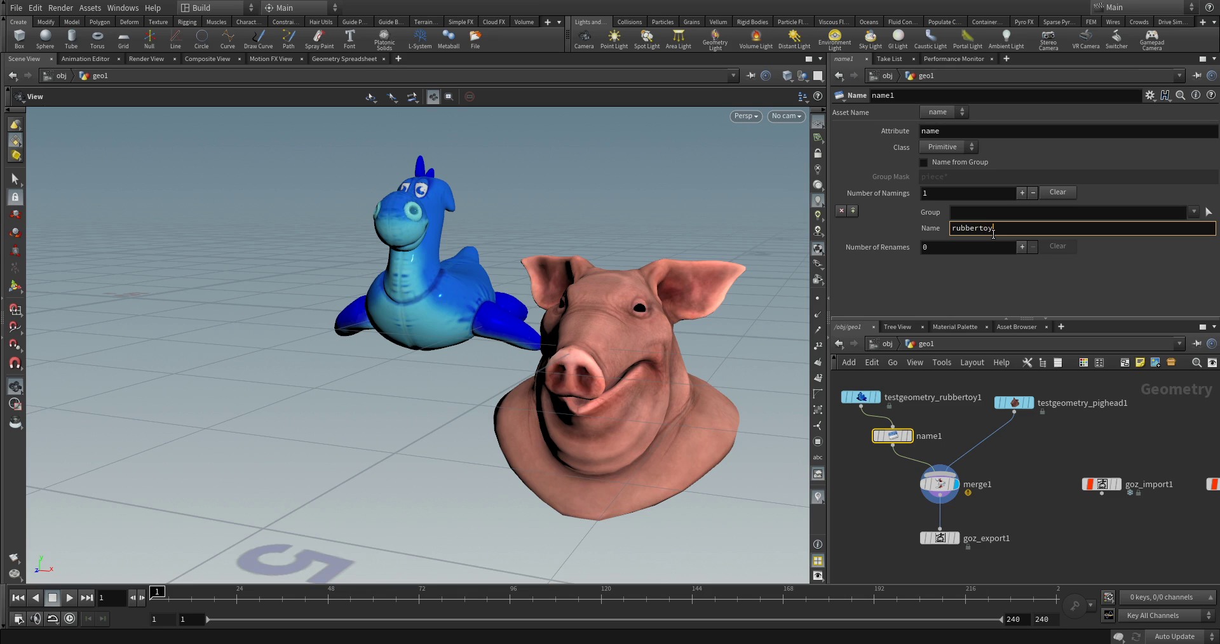
pyautogui.press('Return')
# Copy the Name node onto the pig head wire as pighead, and select goz_export1
pyautogui.keyDown('alt'); pyautogui.moveTo(893, 436); pyautogui.dragTo(995, 442); pyautogui.keyUp('alt')
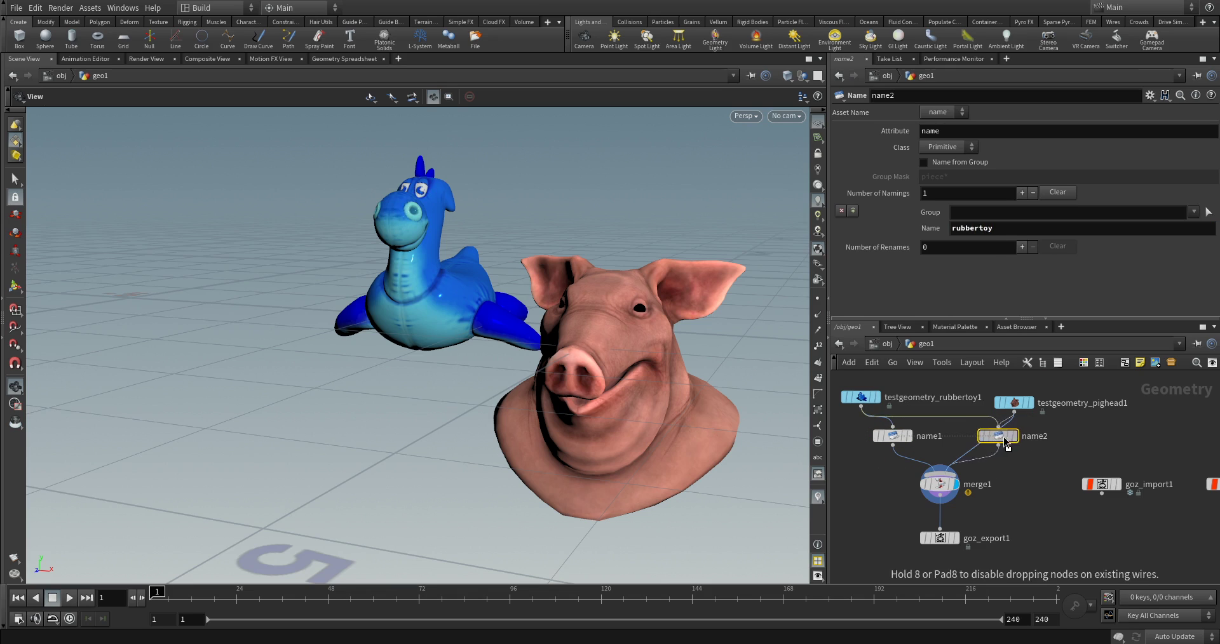
pyautogui.doubleClick(999, 228)
pyautogui.write('p1ghead')
pyautogui.press('Return')
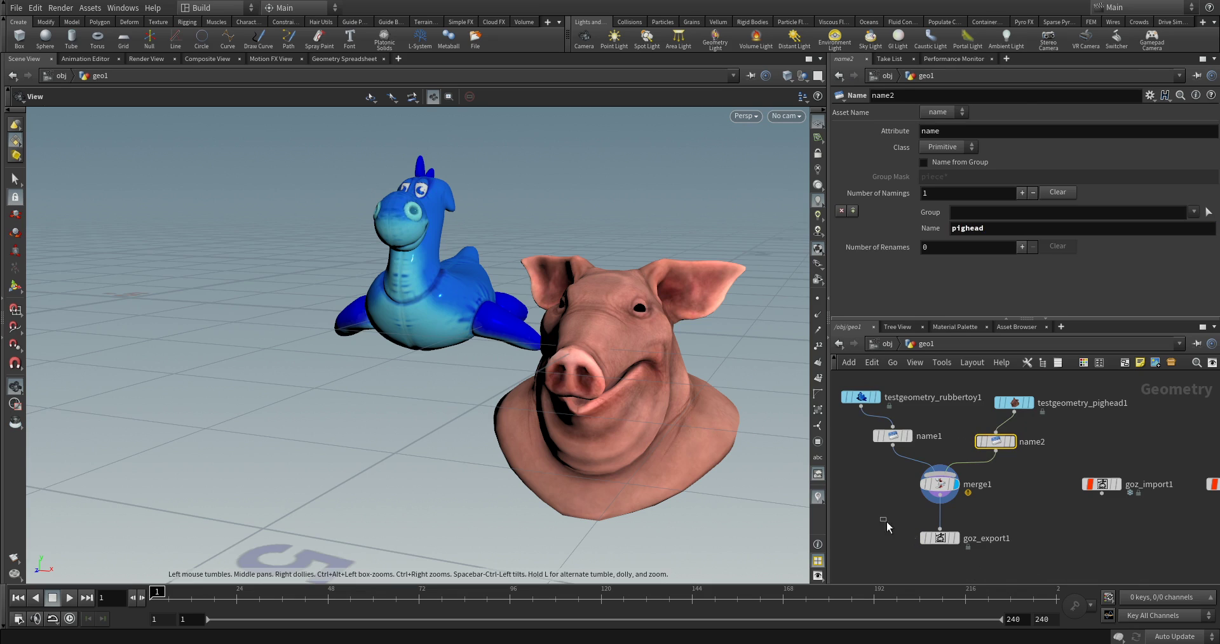
pyautogui.moveTo(887, 522); pyautogui.dragTo(971, 565)
pyautogui.click(951, 130)
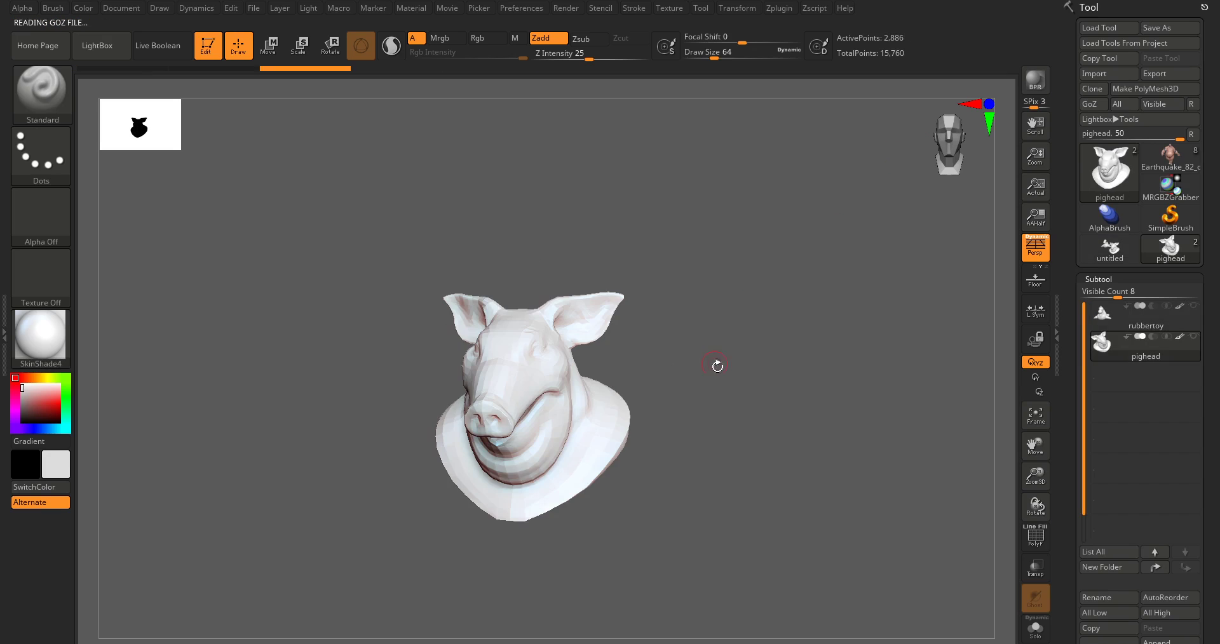
pyautogui.click(1101, 315)
pyautogui.click(1100, 343)
pyautogui.click(1100, 315)
pyautogui.click(1101, 345)
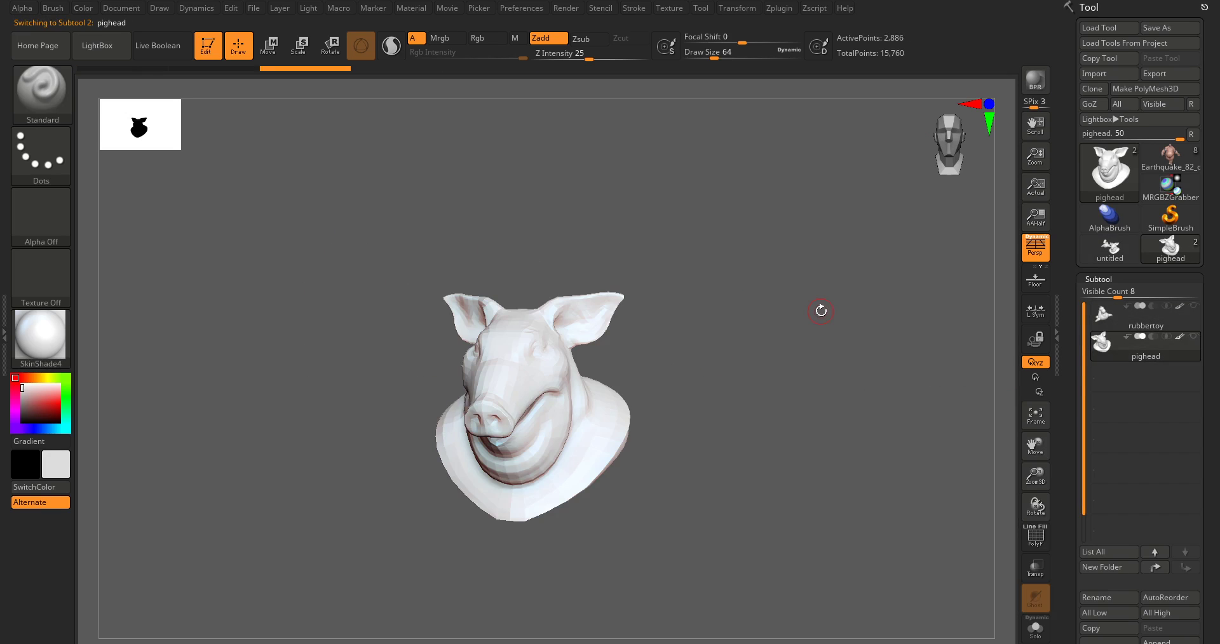